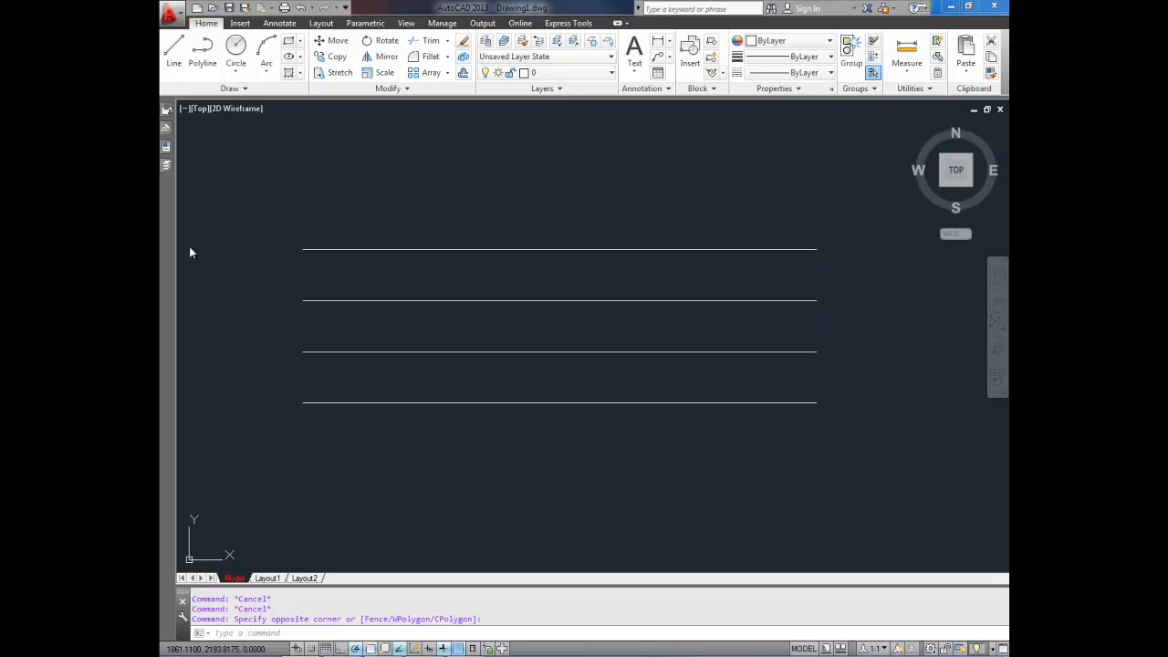
Step: Set the lineweight of the uppermost polyline to 0.50 mm in its object properties
click(649, 252)
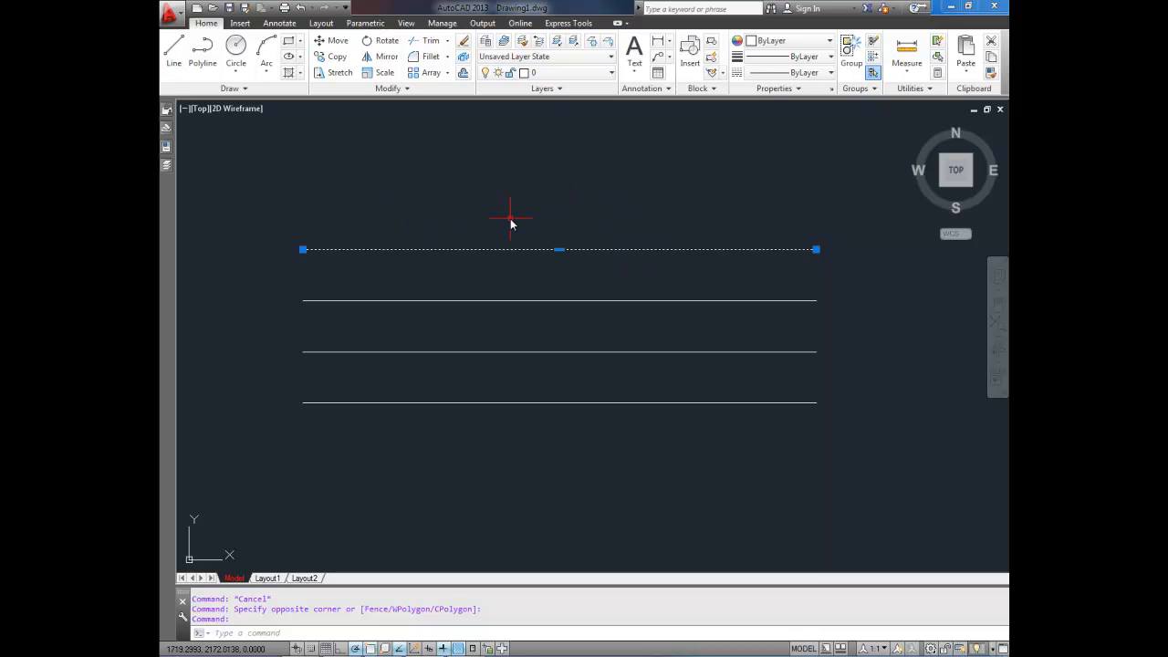
mouse_move(501, 225)
middle_down()
mouse_move(547, 229)
mouse_move(520, 225)
middle_up()
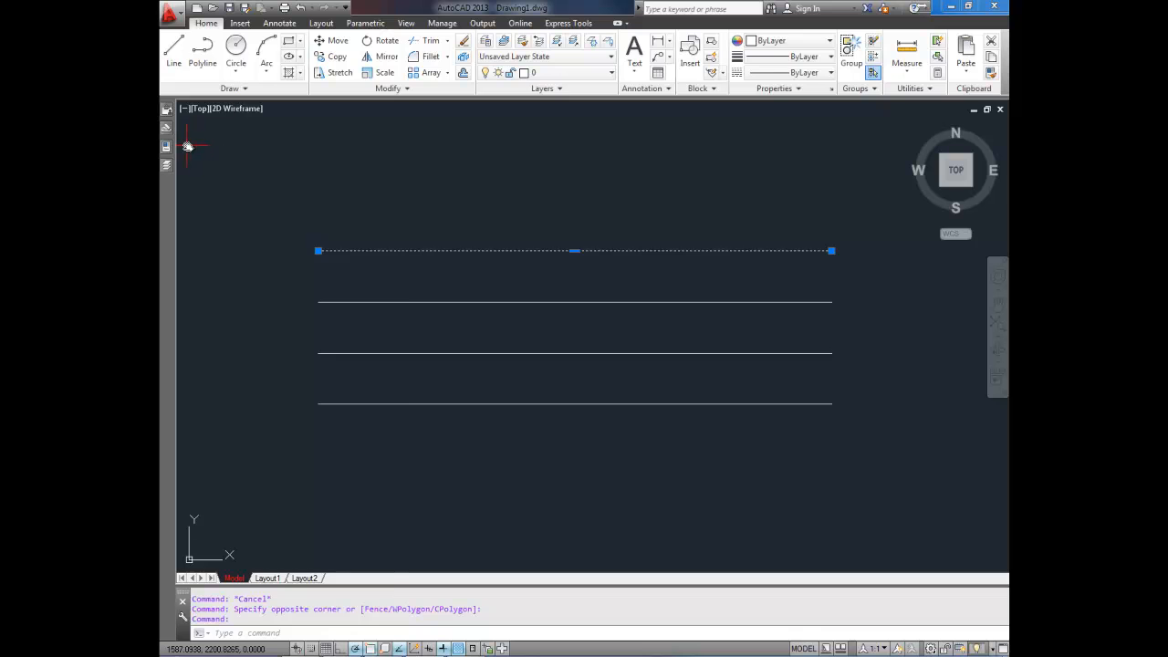
click(166, 146)
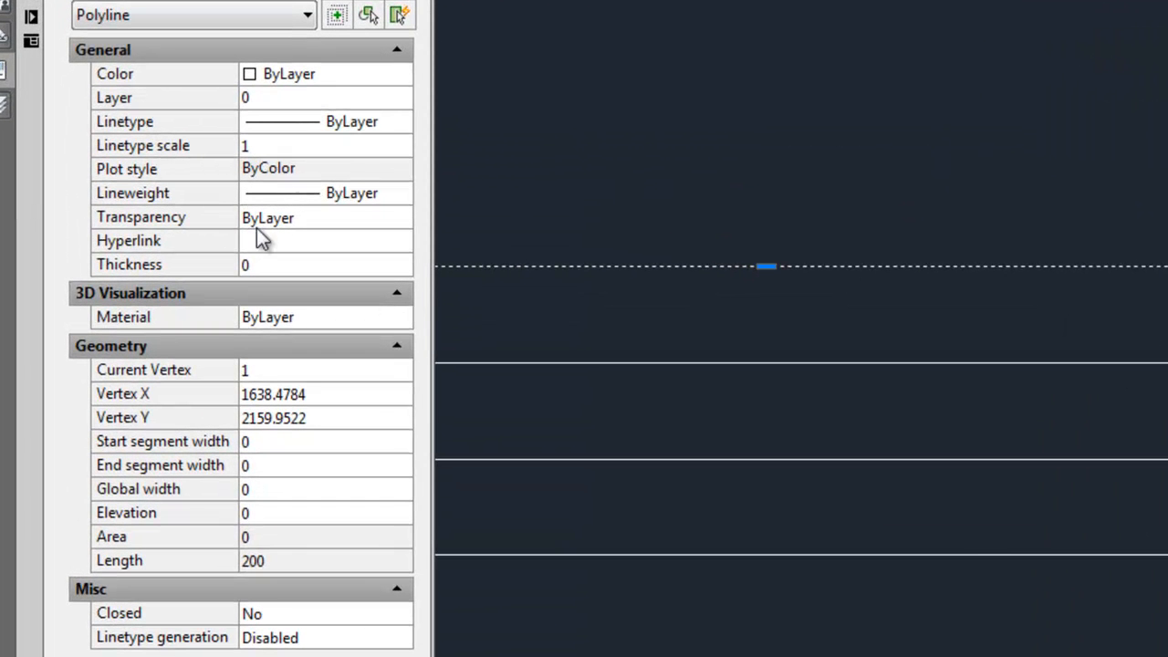
click(310, 196)
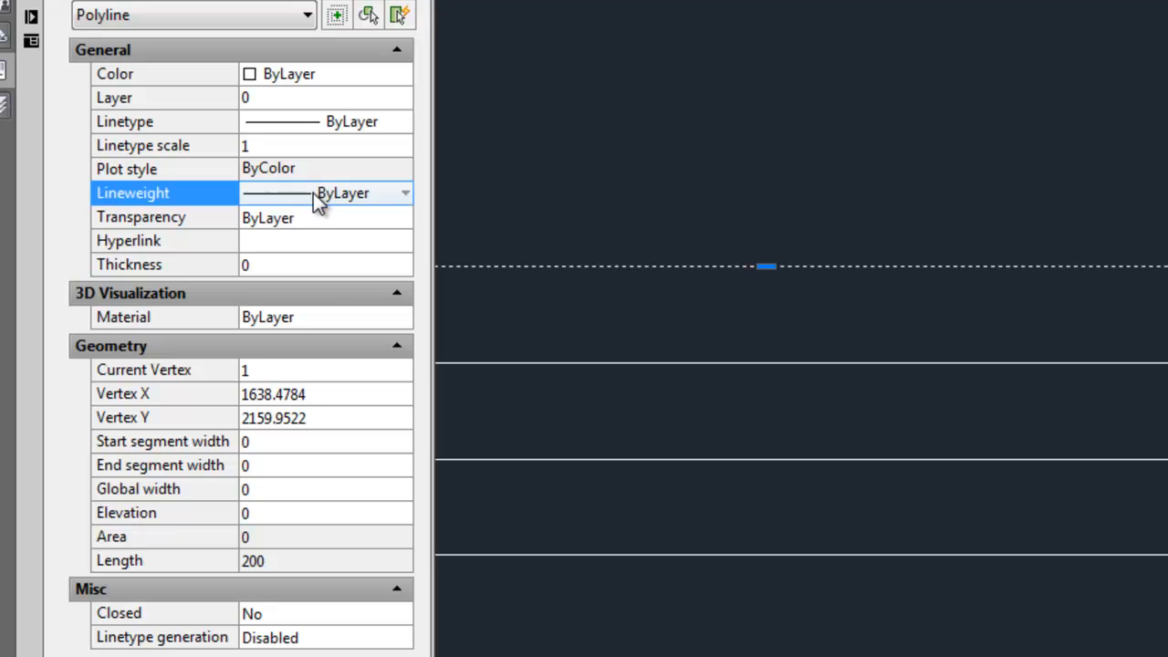
click(324, 192)
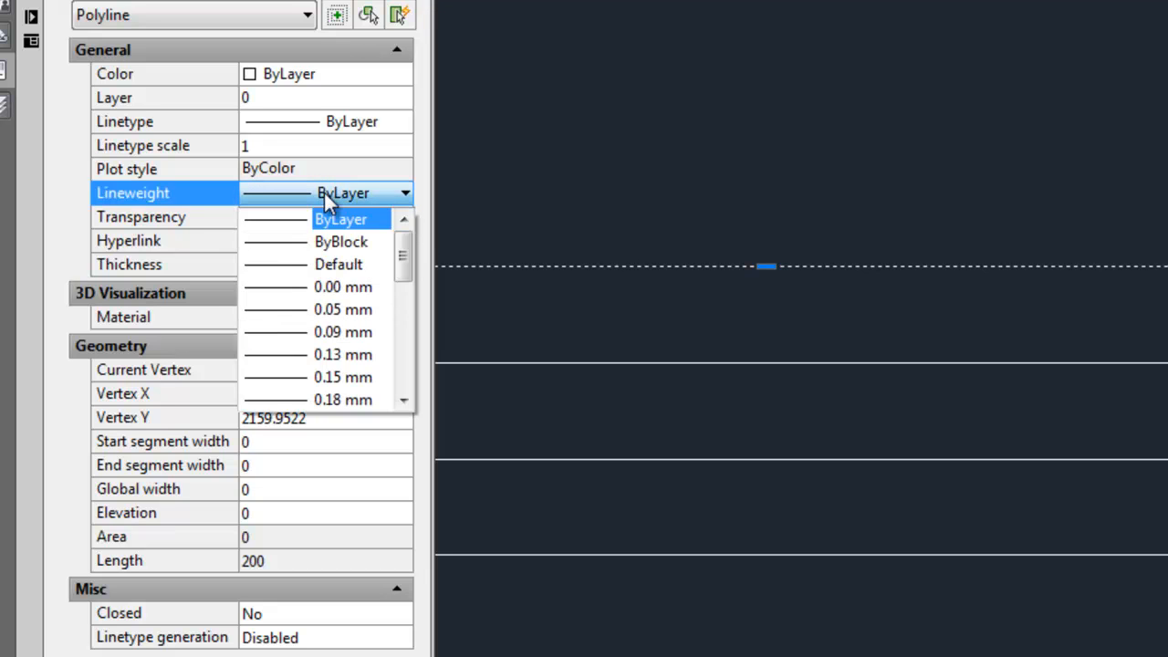
scroll(353, 283, down, 1)
scroll(353, 283, down, 2)
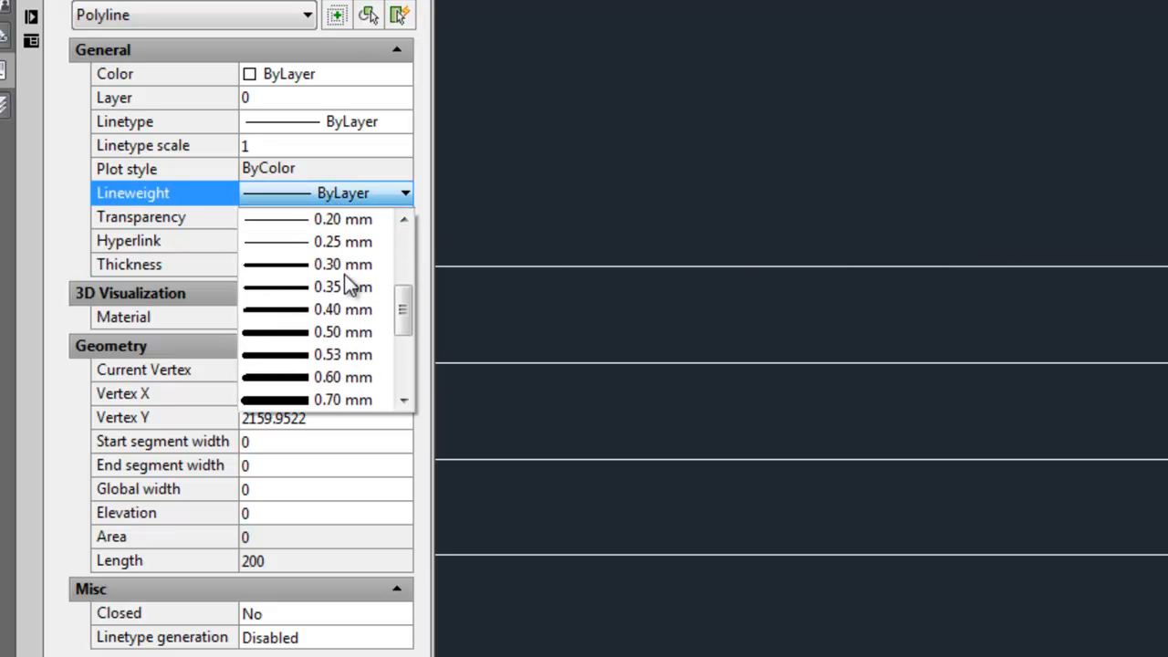
click(337, 334)
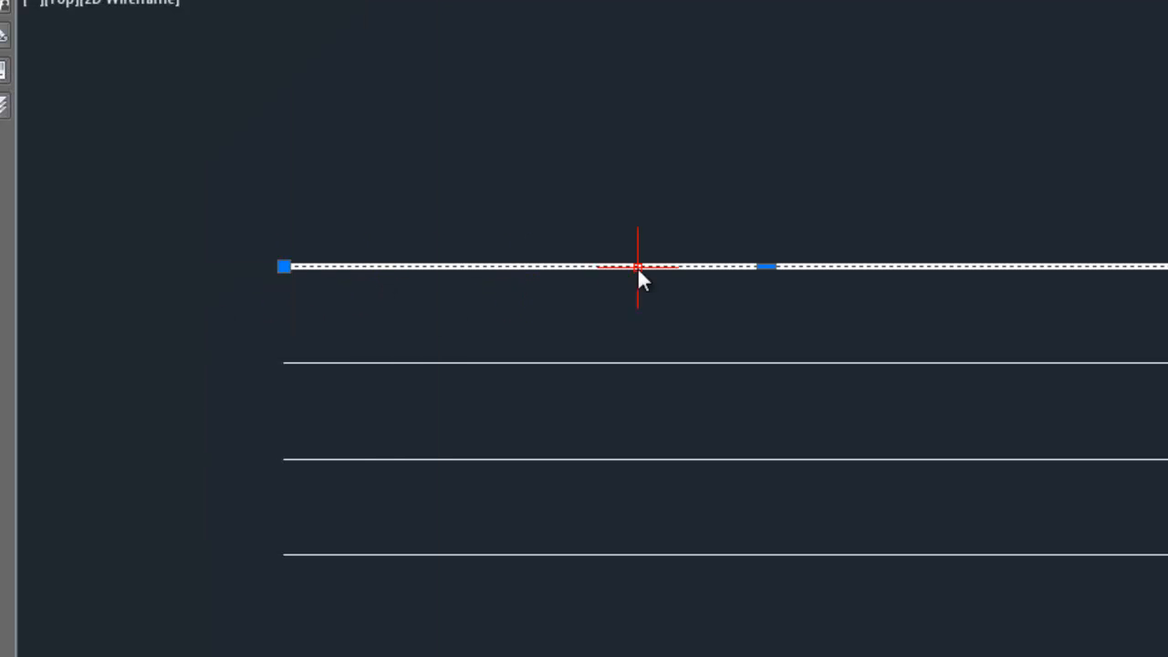
scroll(616, 282, up, 2)
key(Escape)
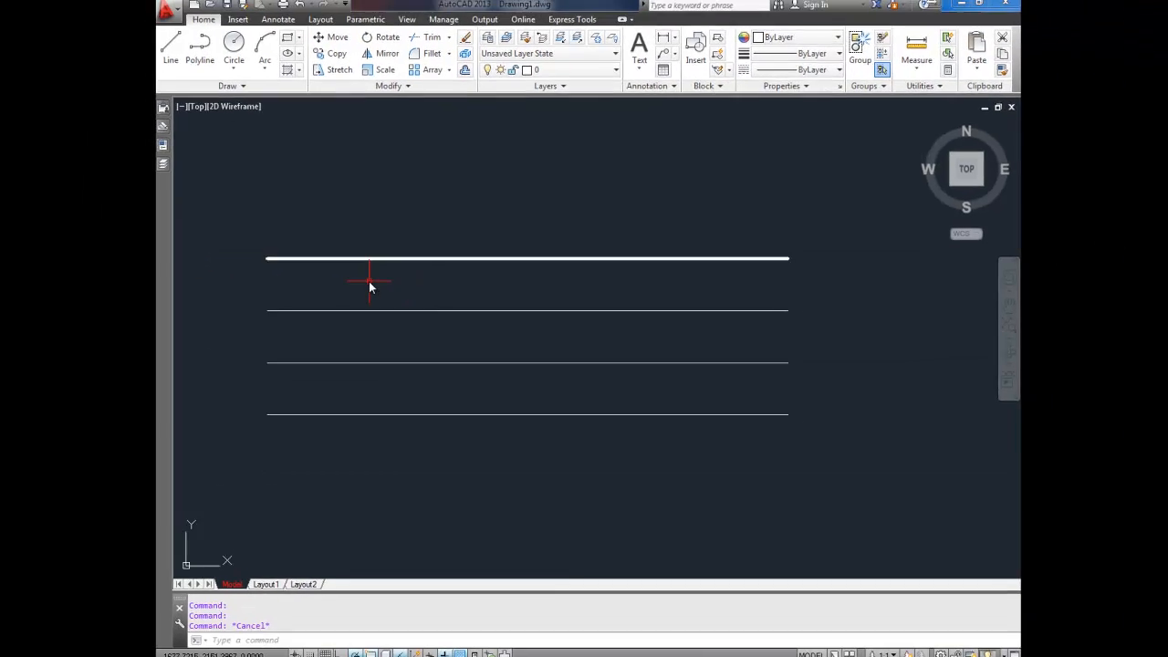
Step: Assign the second polyline from the top to the Lineweight Example layer
click(526, 316)
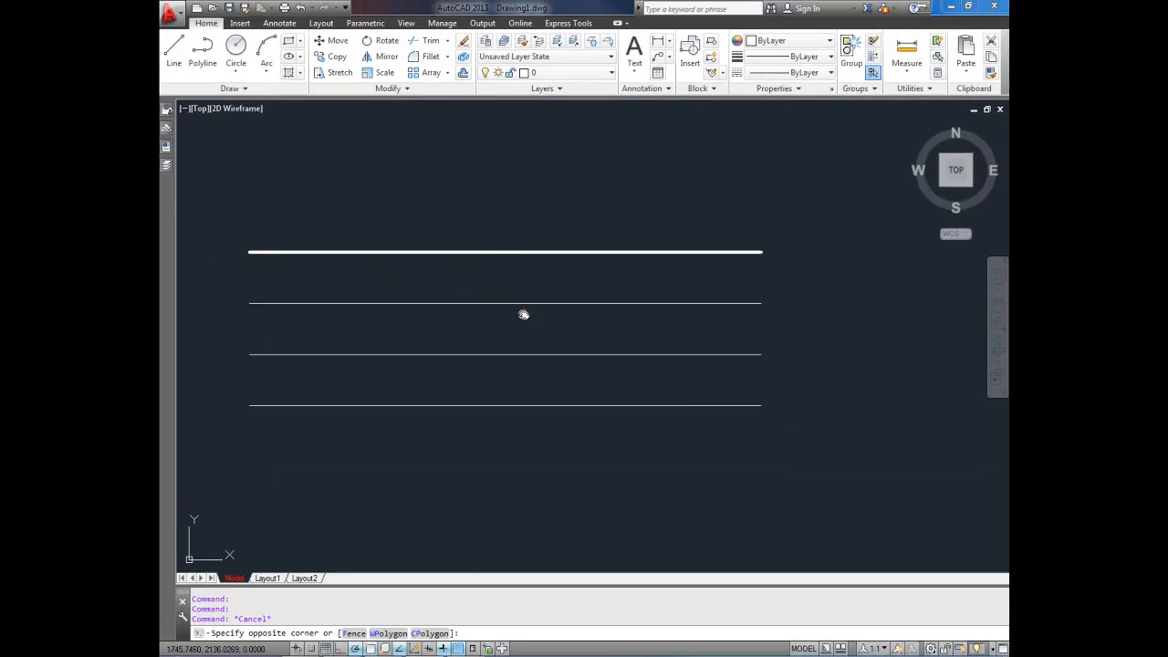
click(615, 317)
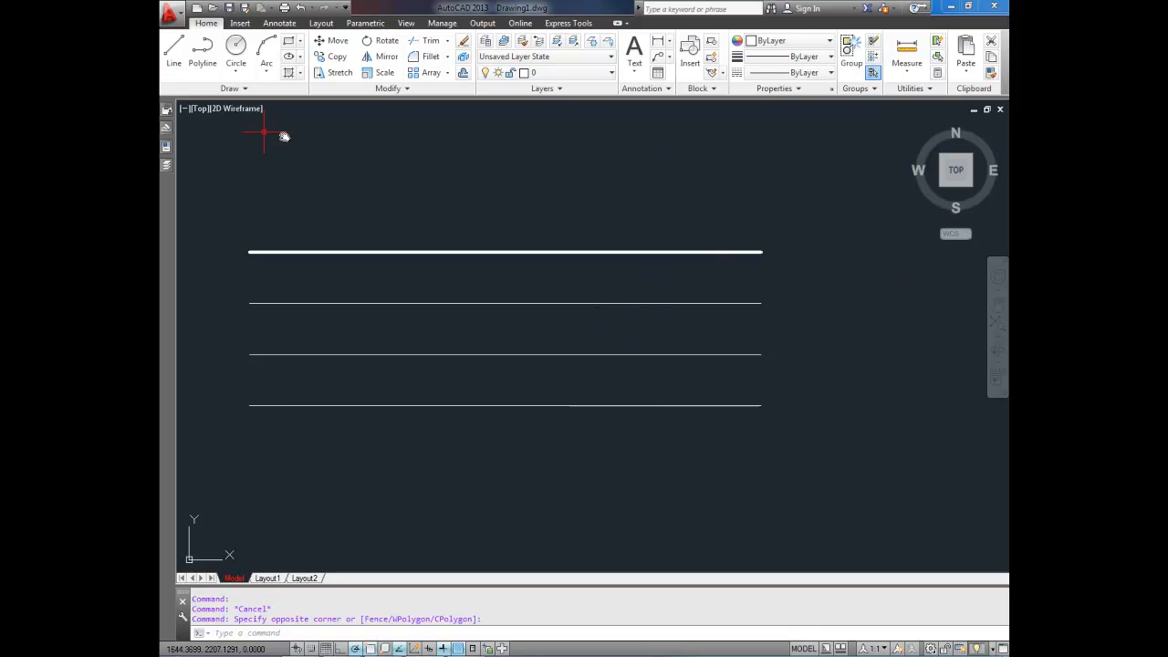
middle_drag(425, 177, 615, 268)
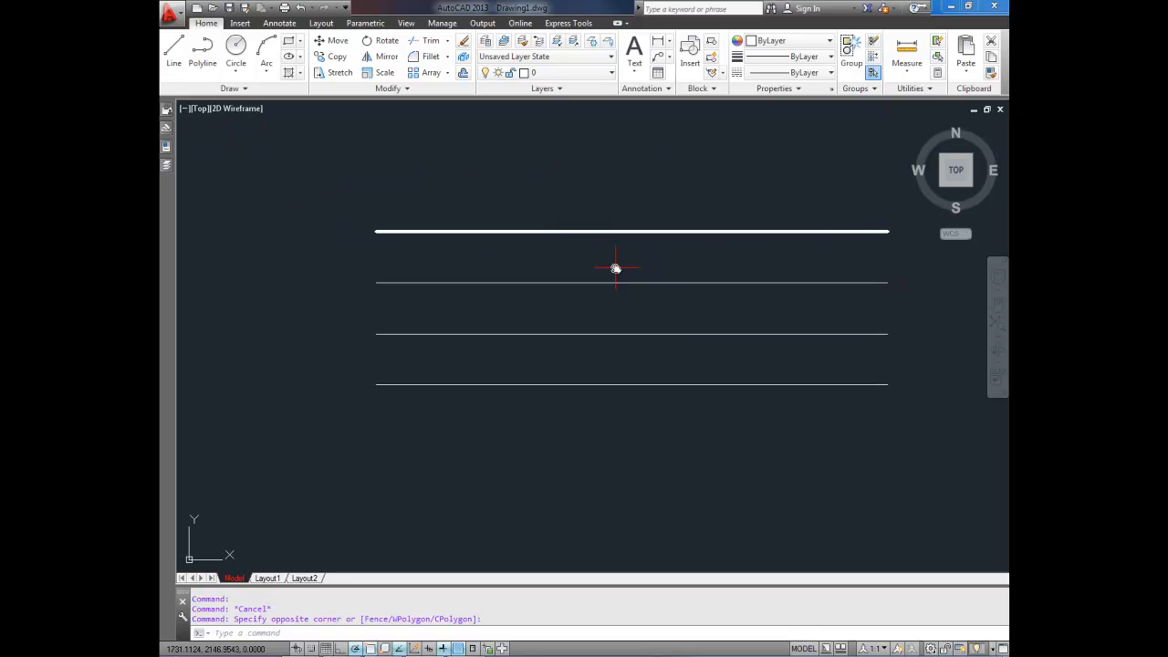
click(598, 282)
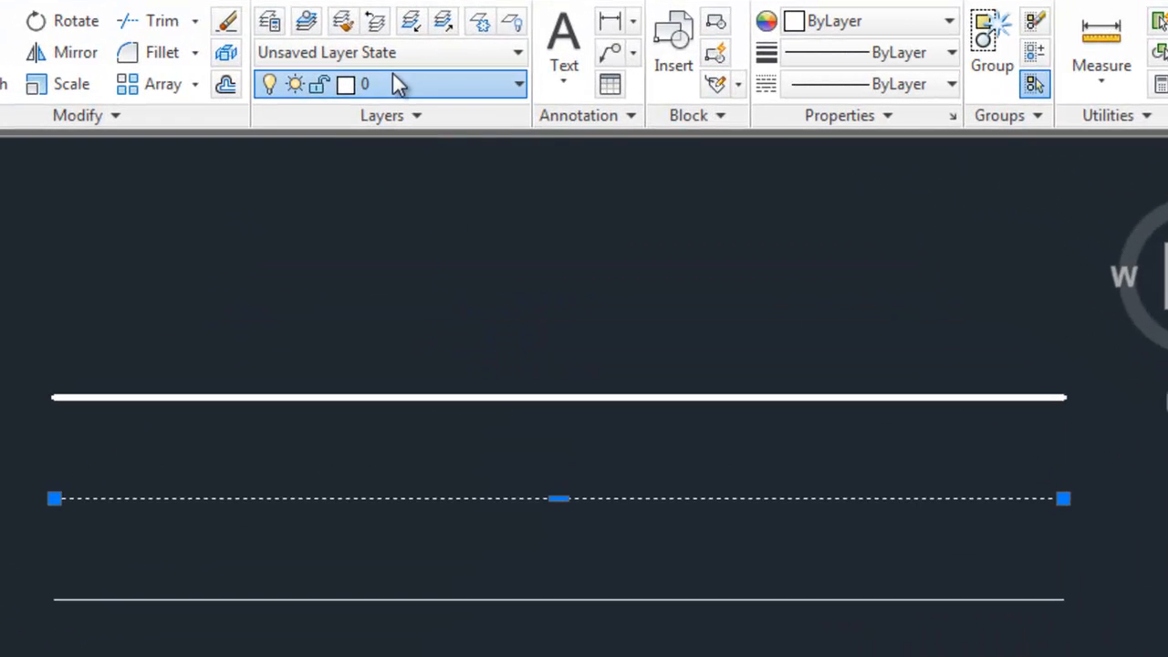
click(558, 72)
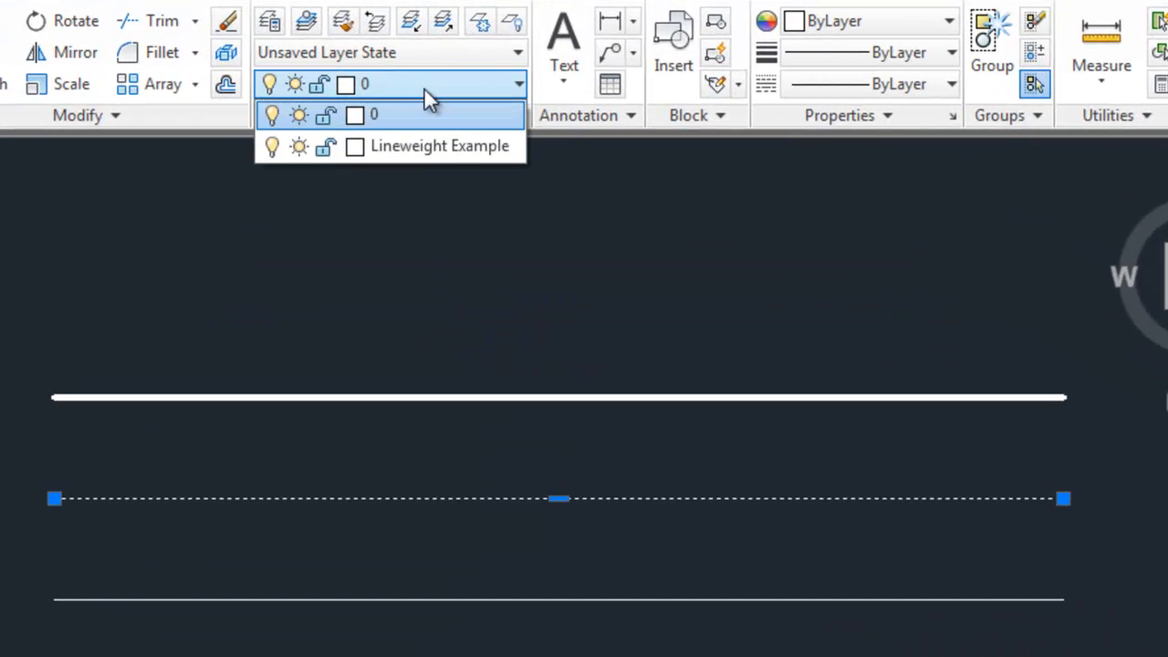
click(437, 148)
click(430, 144)
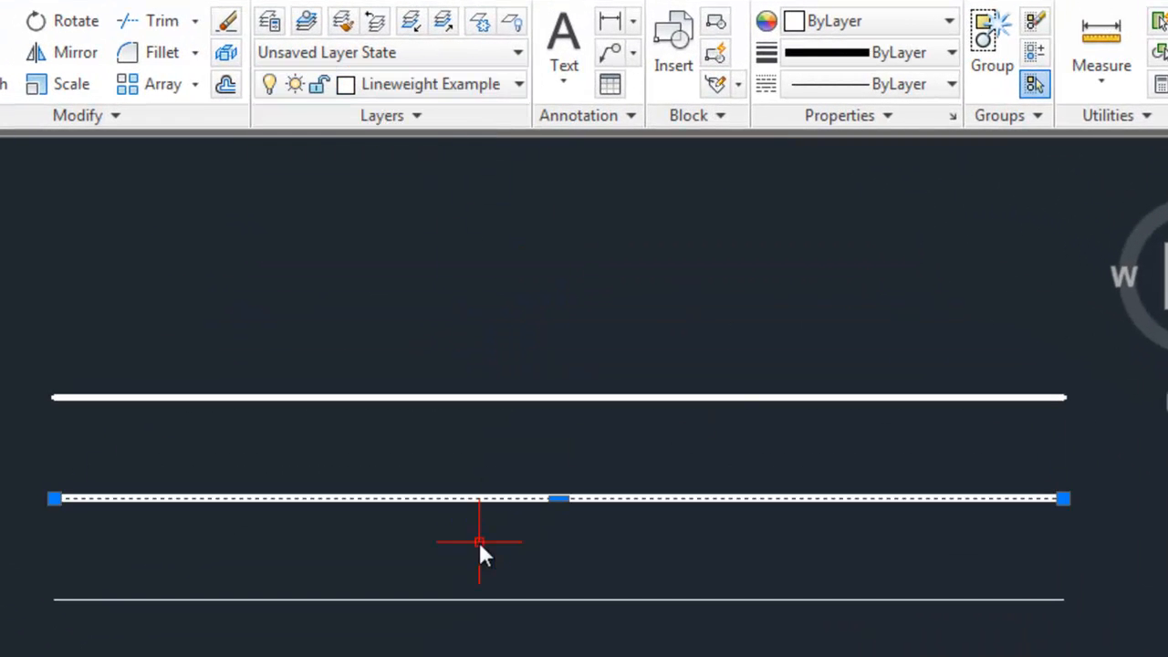
key(Escape)
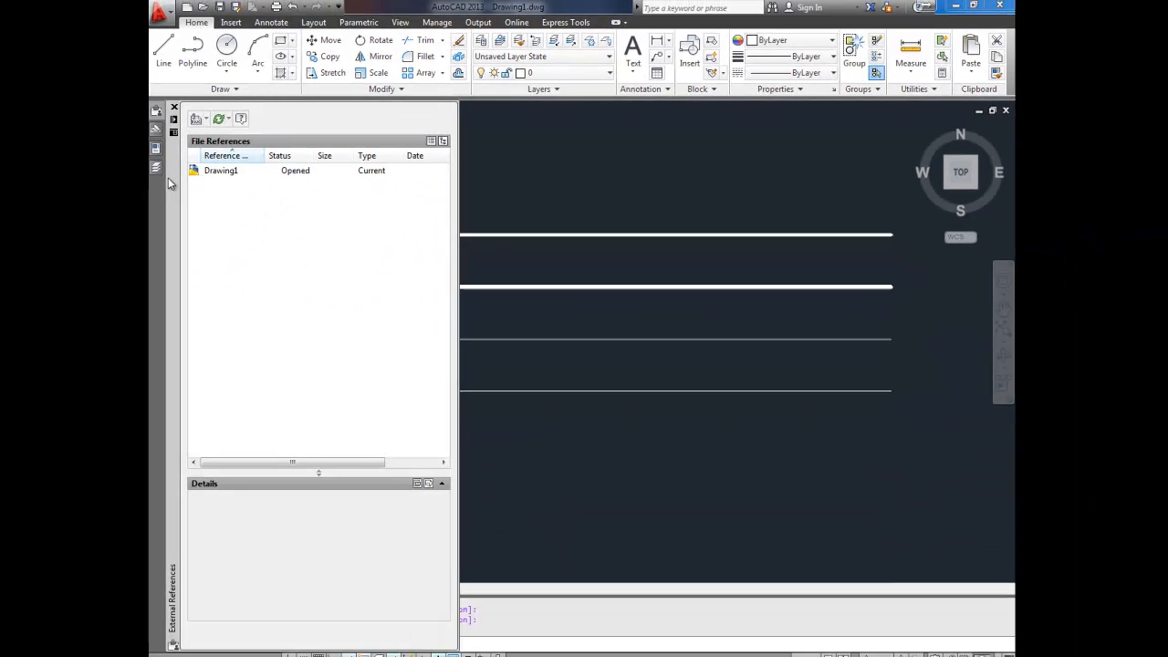
Step: Set the lineweight of the Lineweight Example layer to 1.06 mm in the layer properties
mouse_move(168, 165)
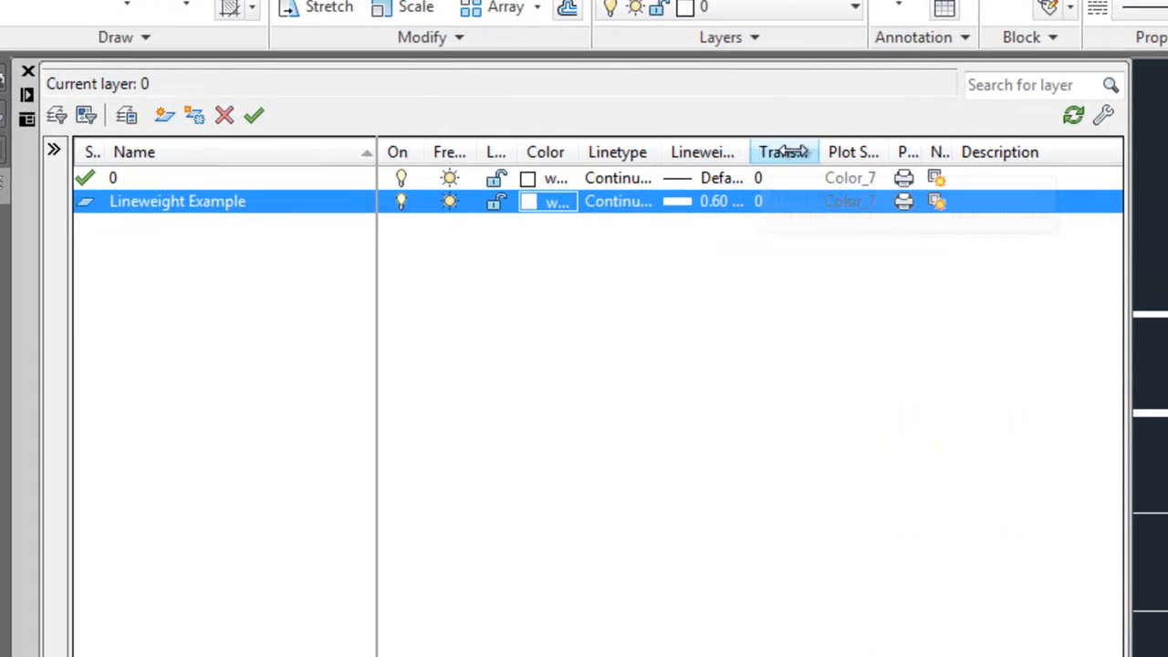
drag(790, 152, 803, 151)
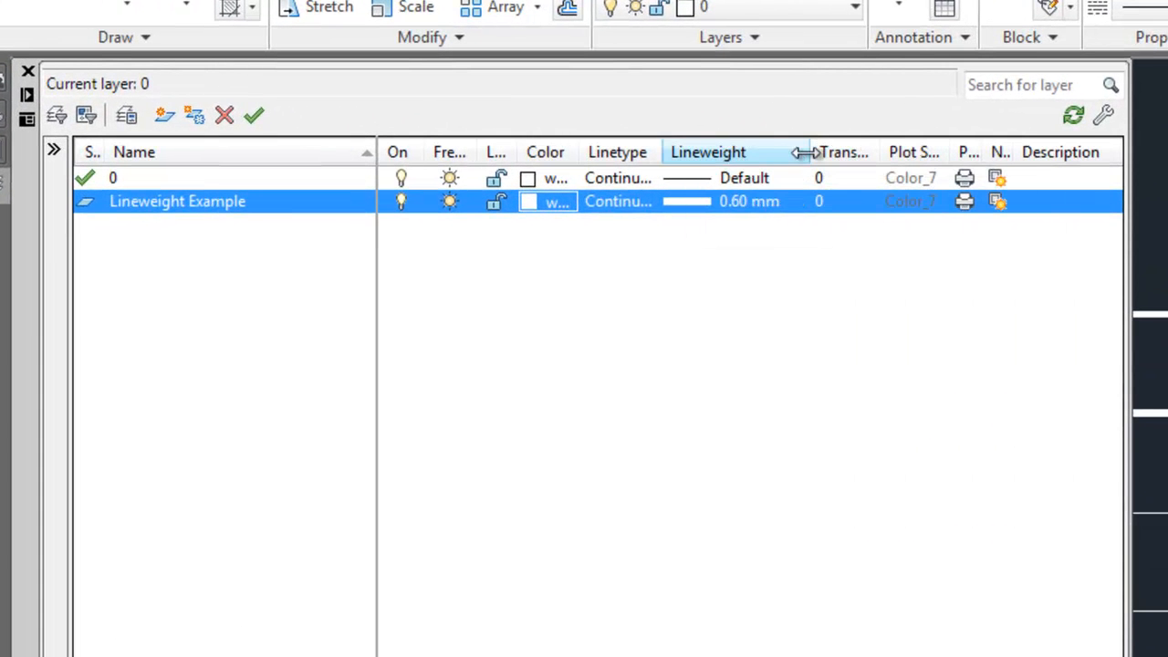
click(691, 205)
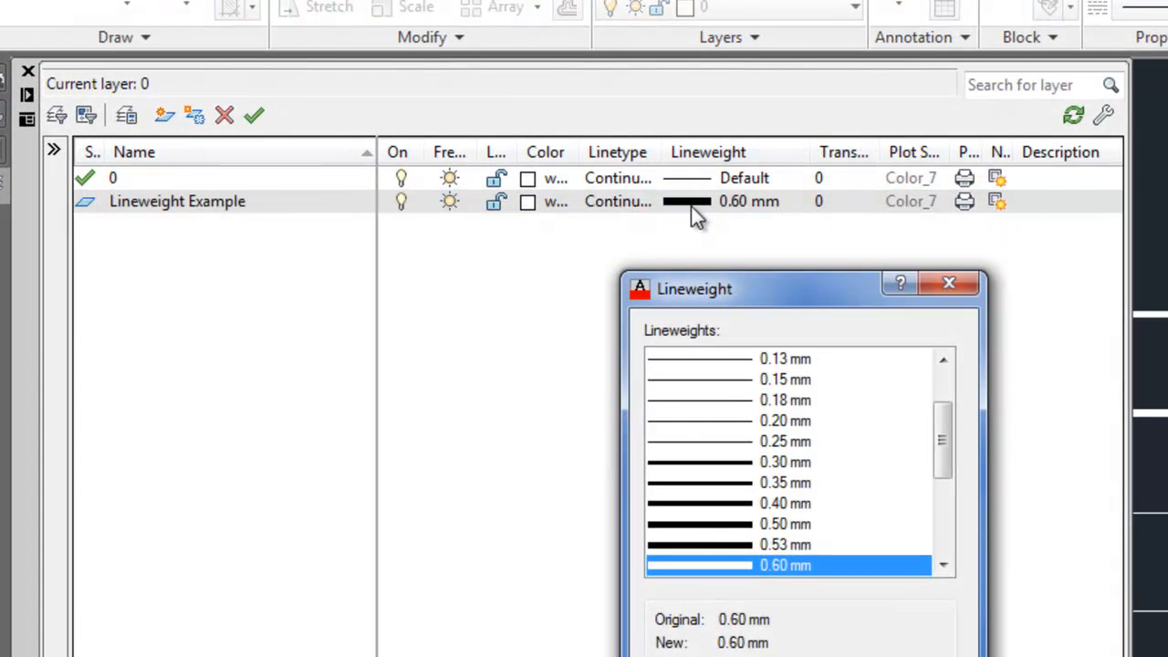
scroll(711, 395, down, 2)
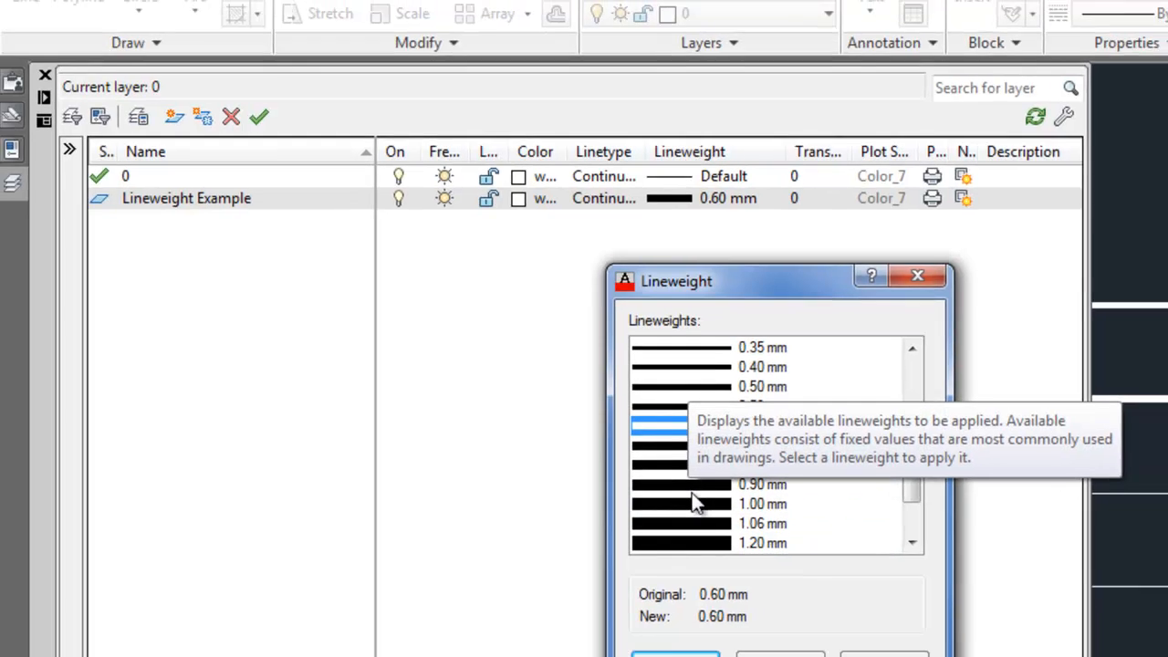
click(713, 521)
click(562, 477)
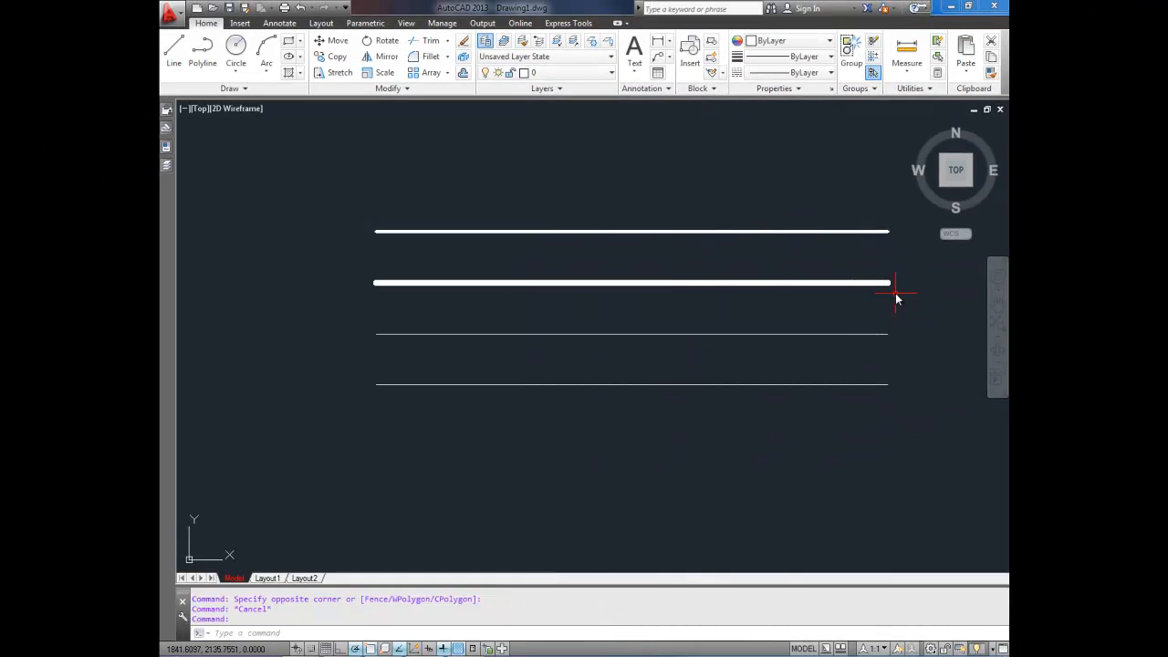
Step: Examine the second polyline's properties, checking its layer and lineweight assignment
click(567, 313)
click(573, 316)
click(629, 297)
click(599, 283)
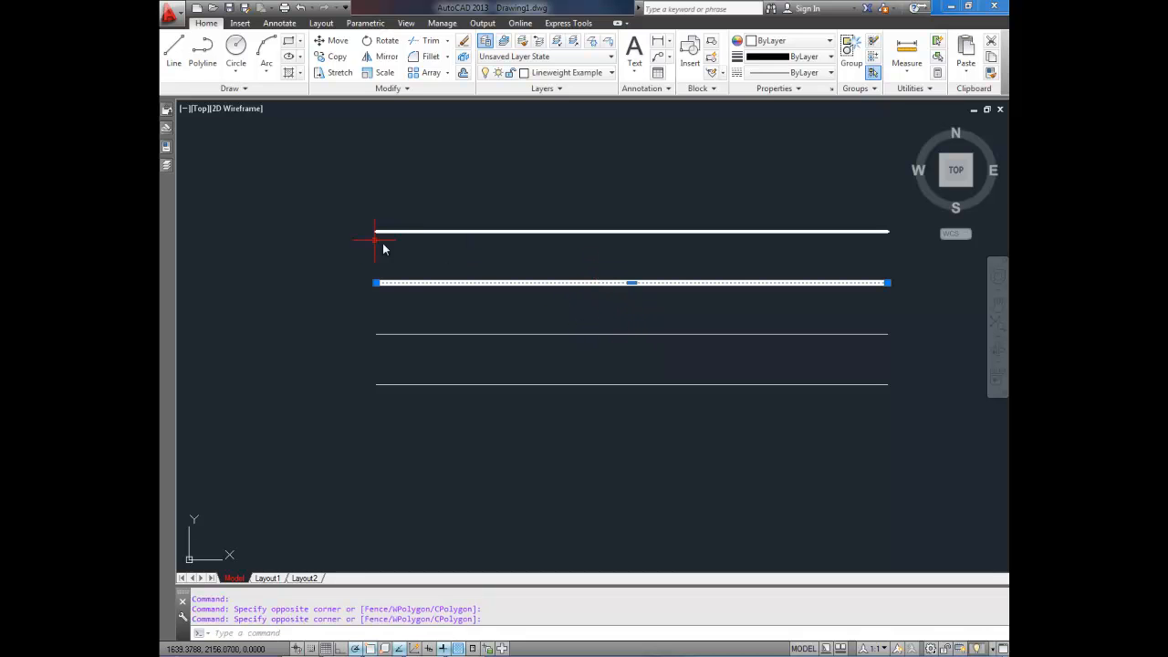
click(167, 147)
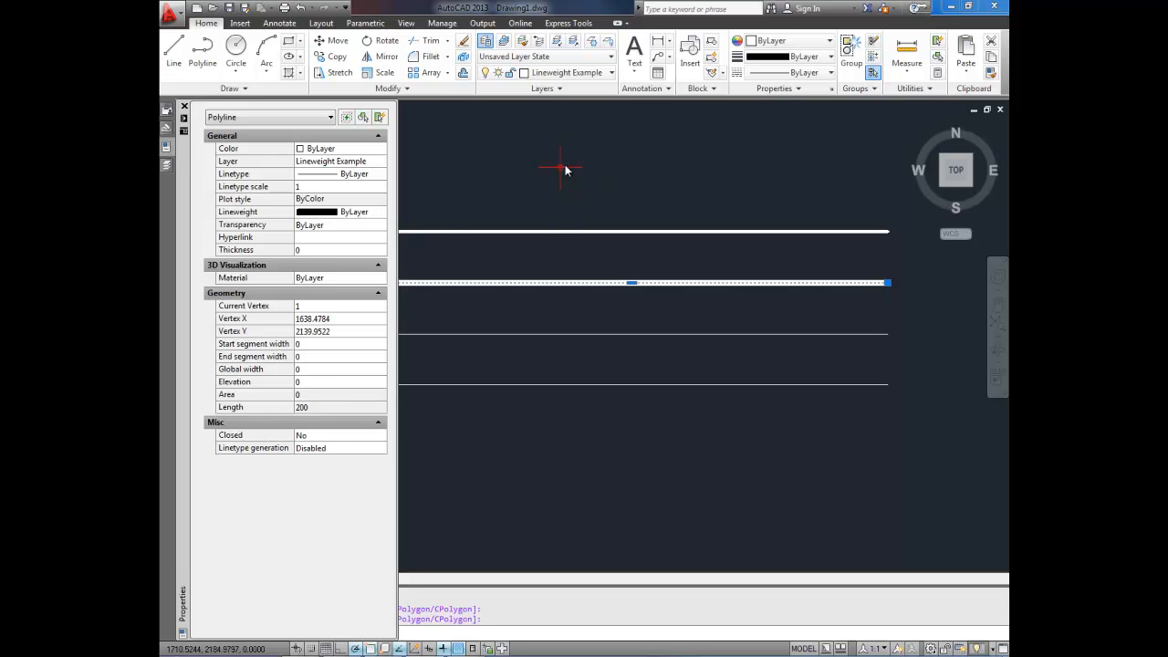
key(ctrl+1)
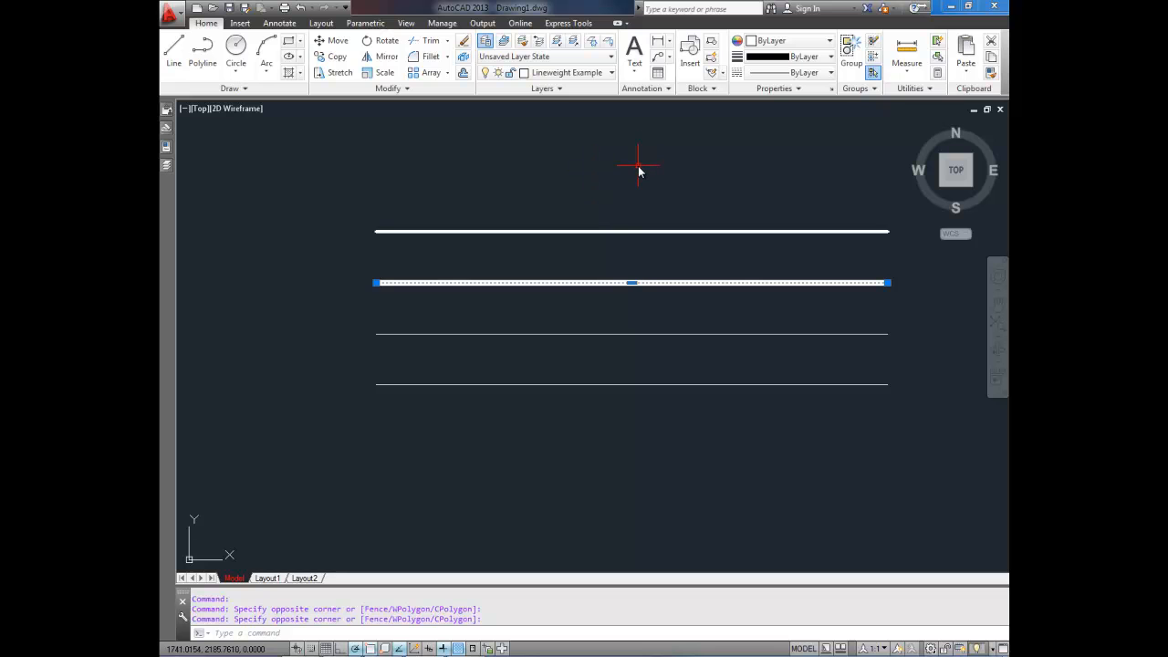
key(Escape)
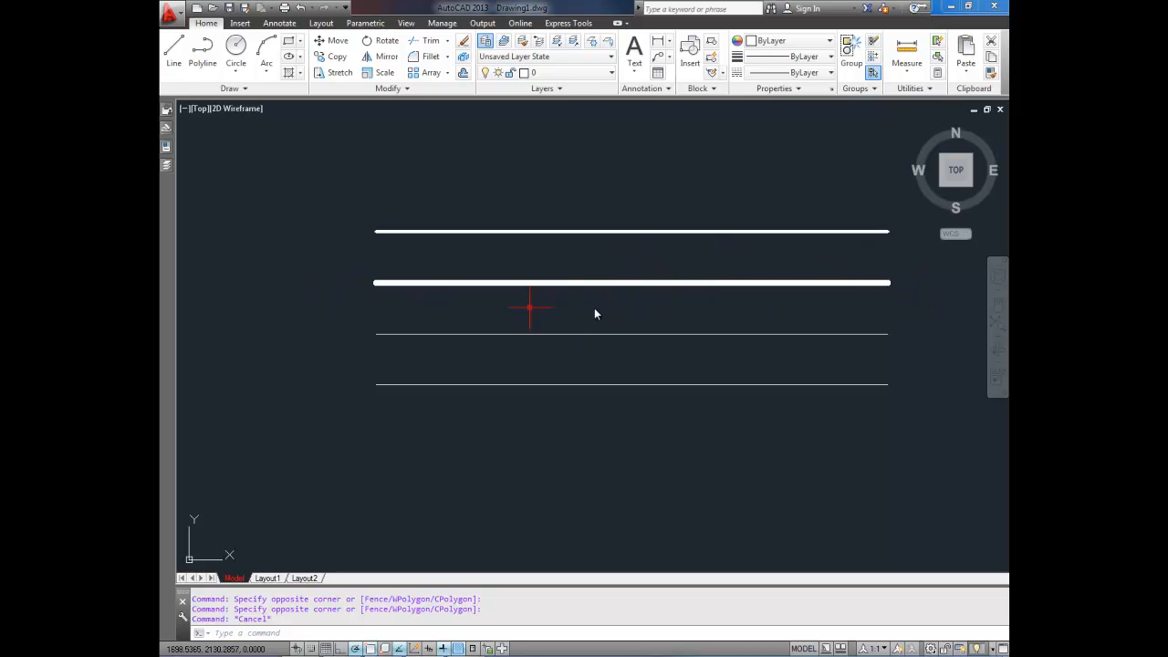
mouse_move(890, 286)
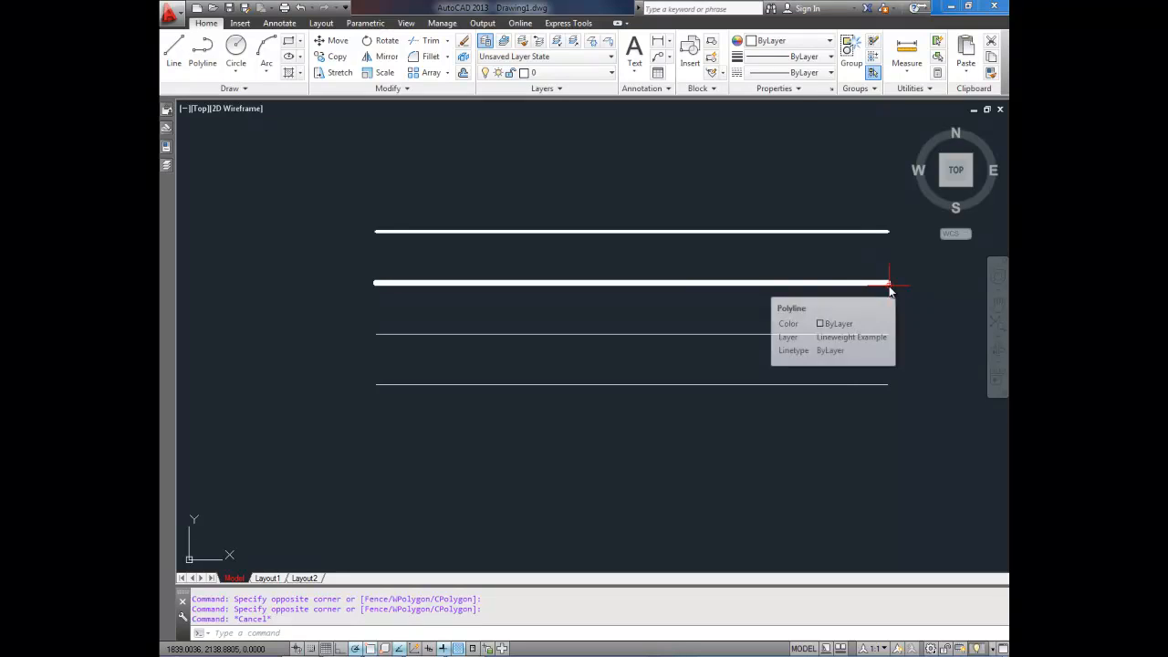
Step: Give all segments of the third polyline from the top a width of 5.0 with PEDIT
click(664, 346)
click(650, 347)
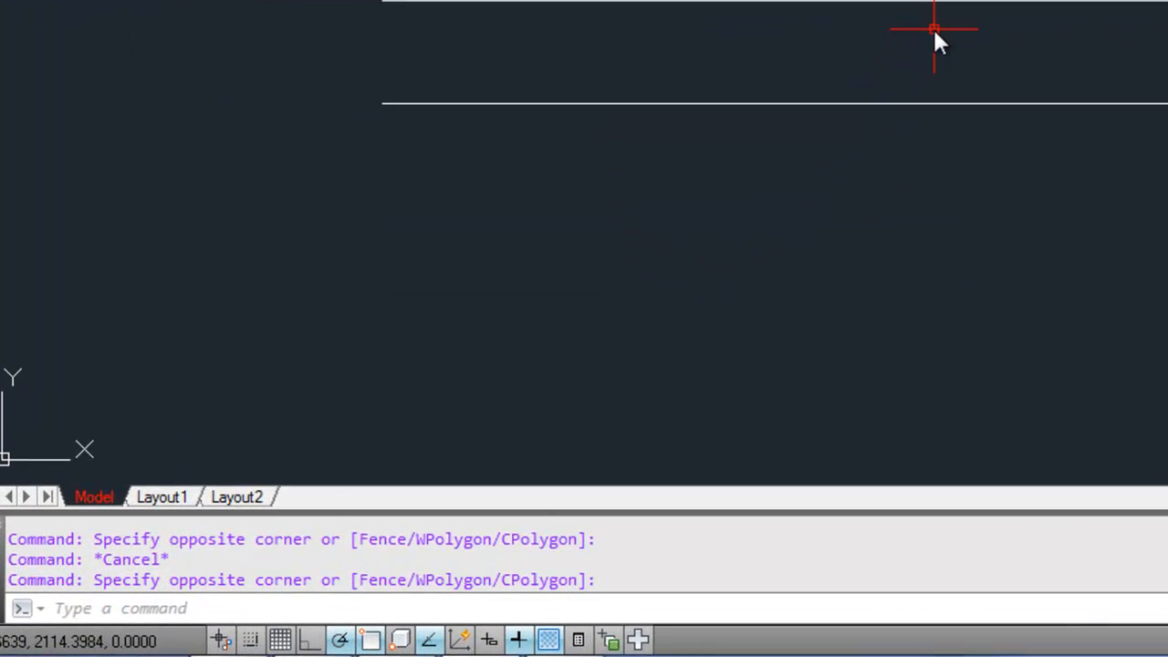
text(PE)
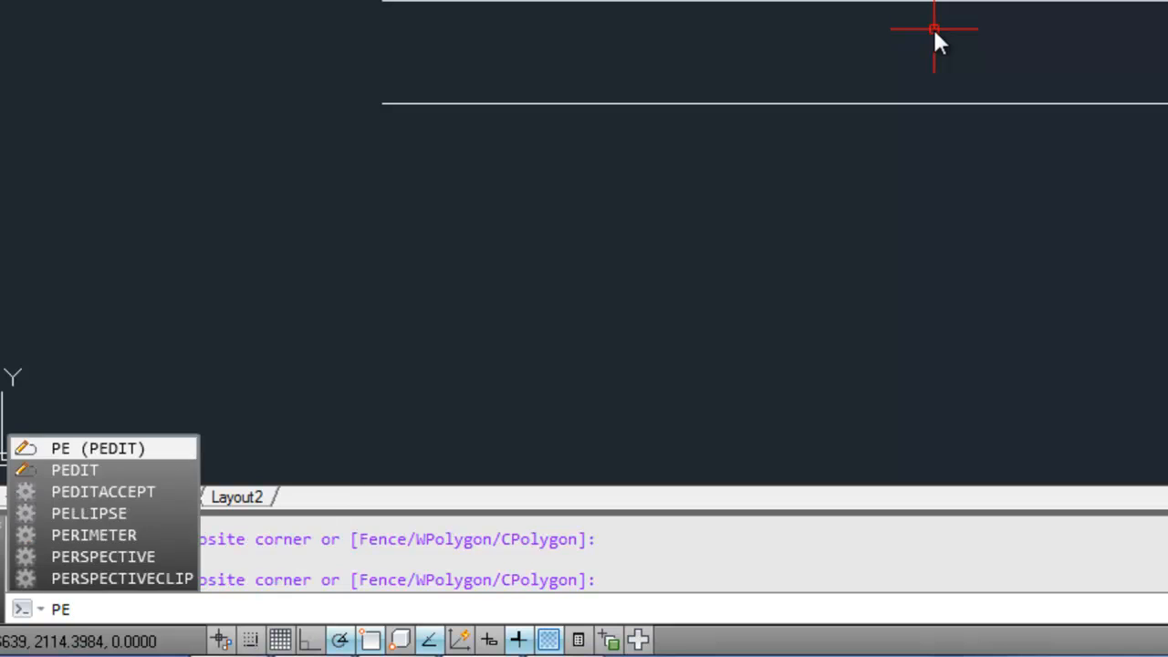
text(DIT)
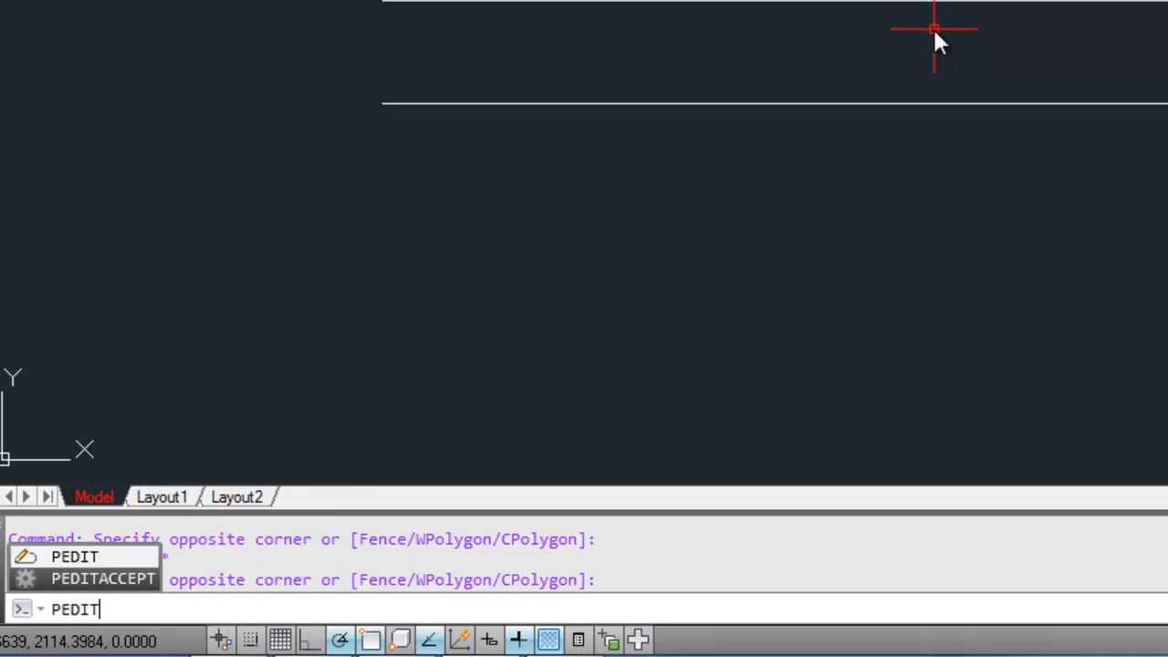
key(Return)
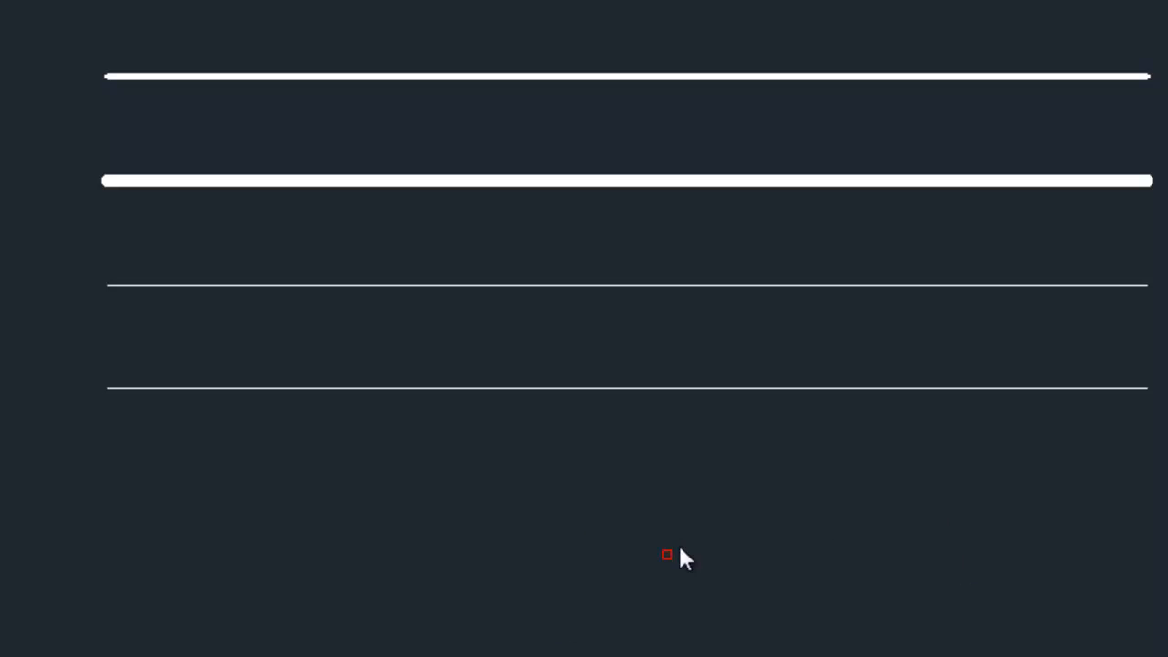
click(616, 288)
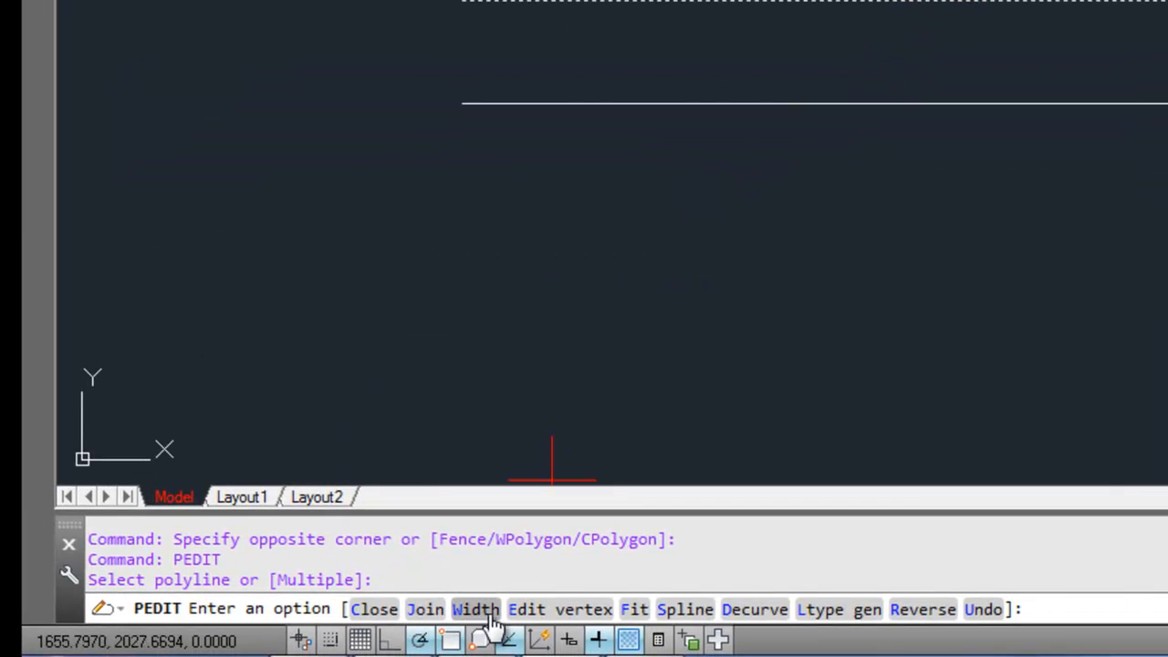
text(w)
key(Return)
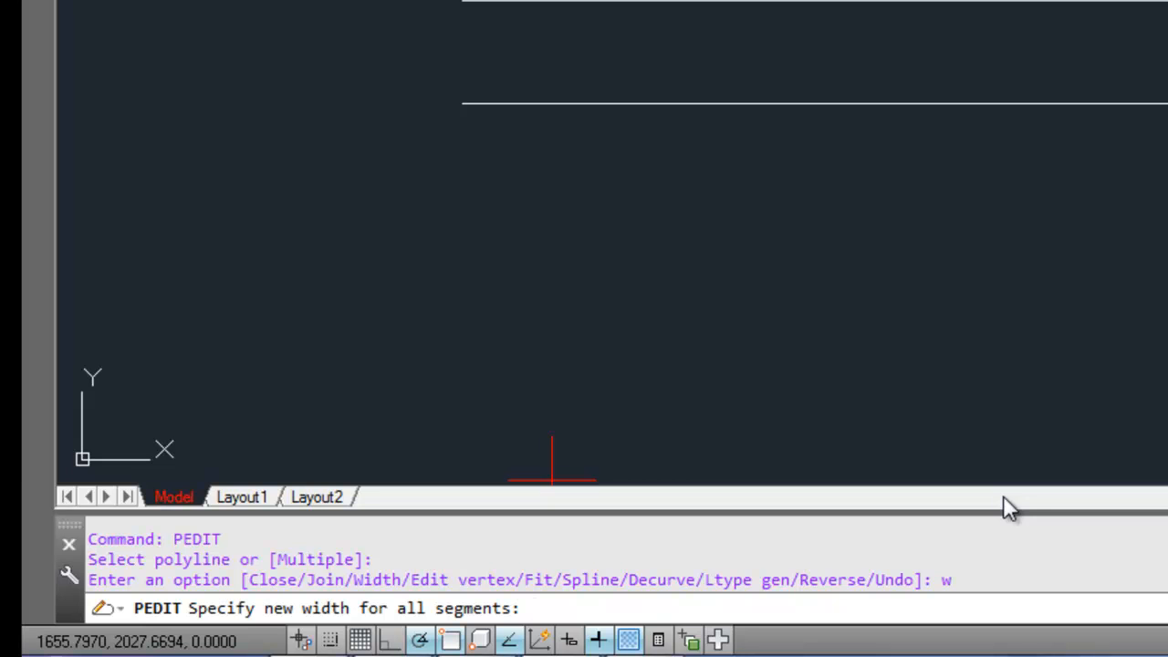
text(5.0)
key(Return)
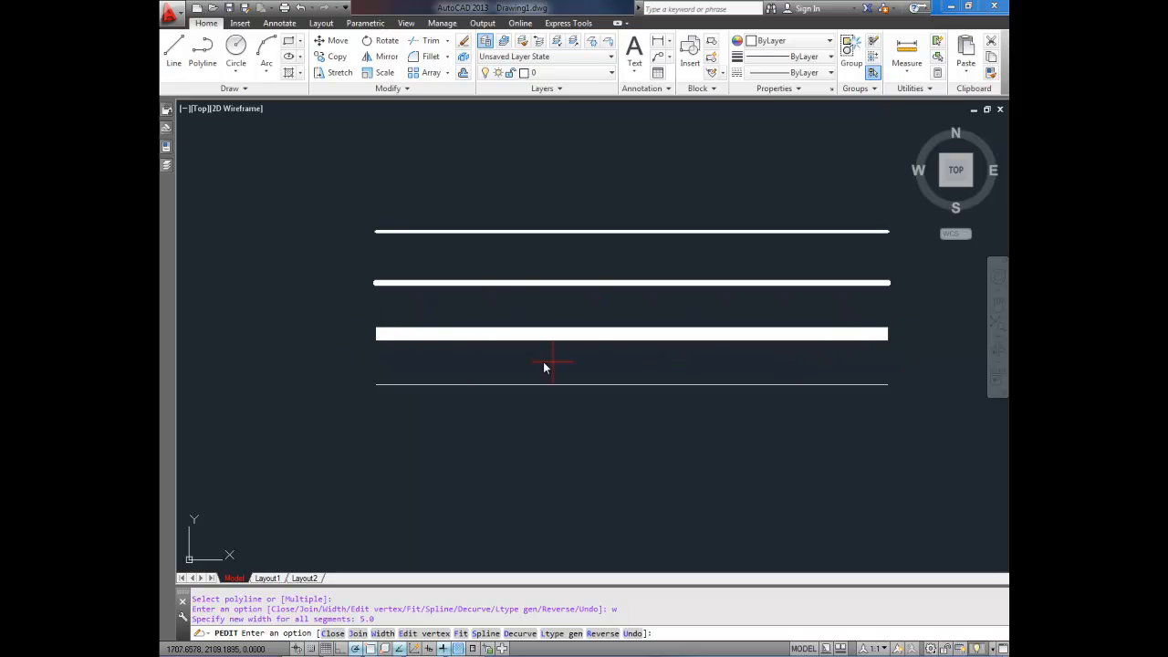
mouse_move(805, 352)
middle_down()
mouse_move(831, 334)
mouse_move(807, 327)
middle_up()
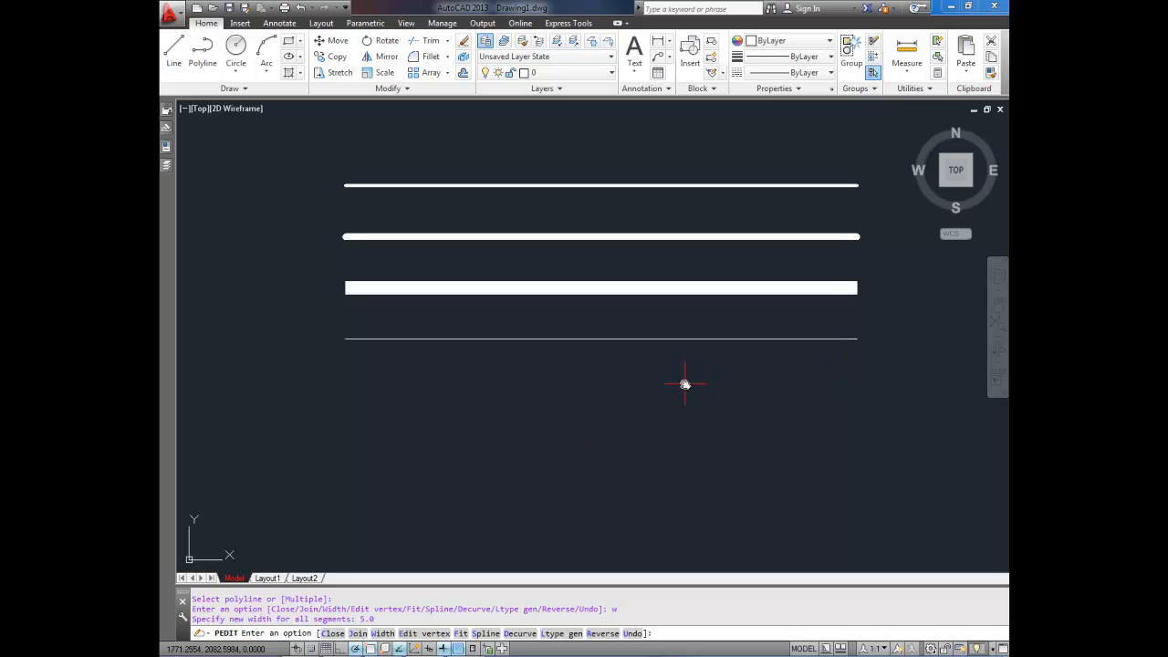
key(Escape)
key(Escape)
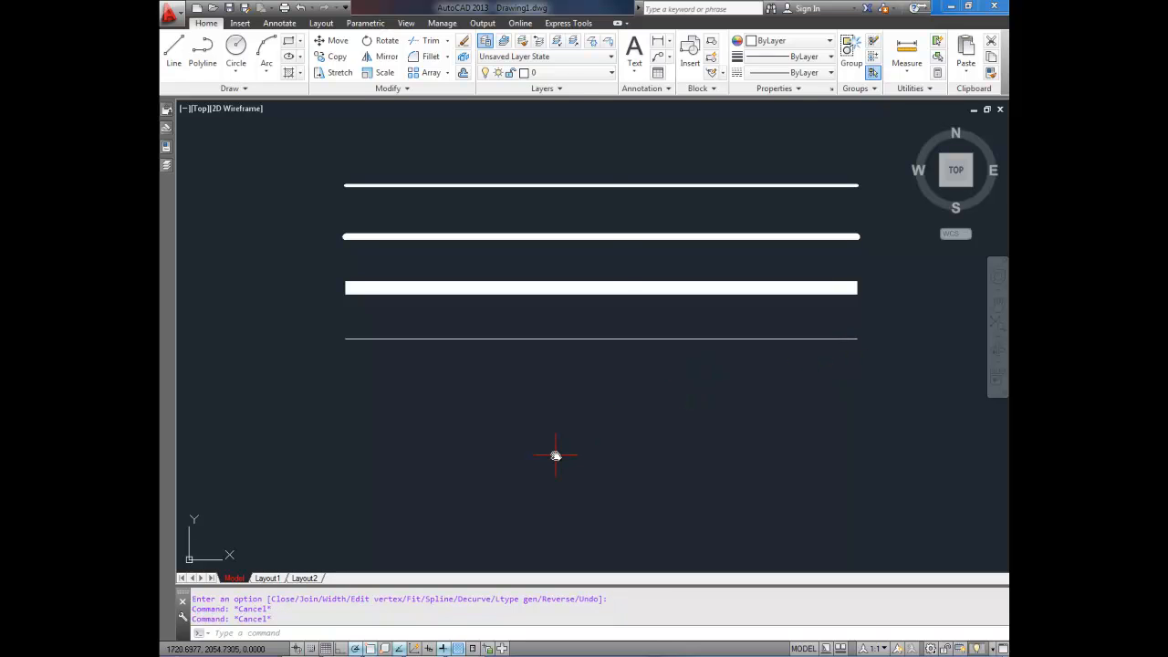
mouse_move(608, 359)
middle_down()
mouse_move(611, 373)
mouse_move(662, 344)
middle_up()
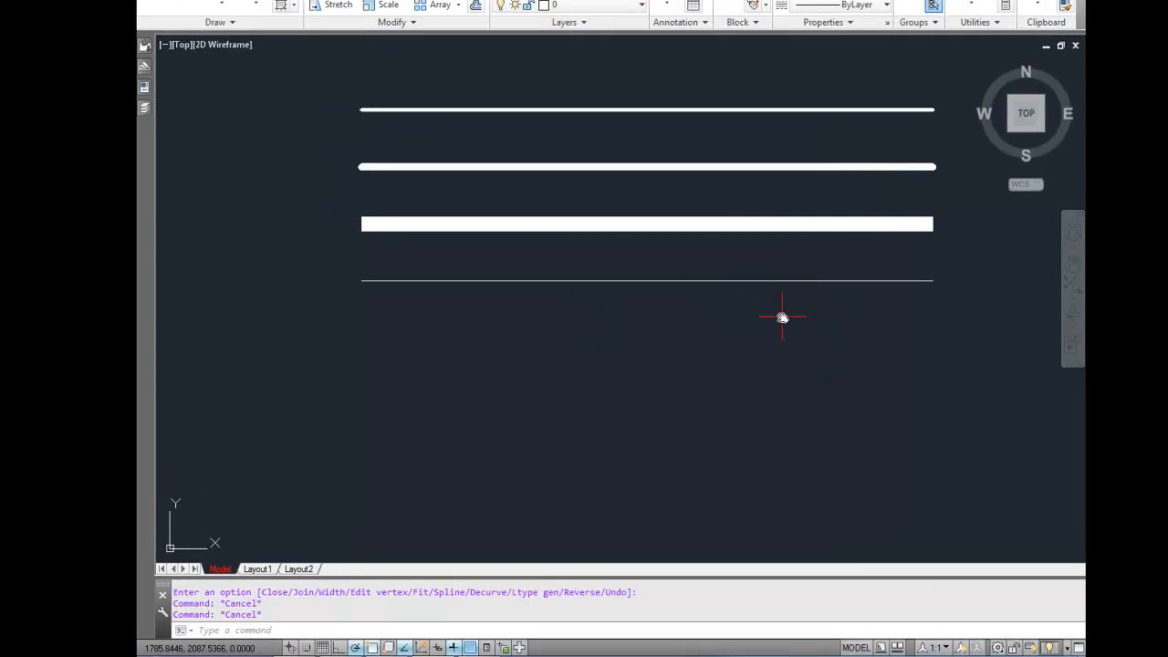
Step: Erase the thin fourth polyline from the top
middle_drag(735, 354, 707, 364)
click(715, 354)
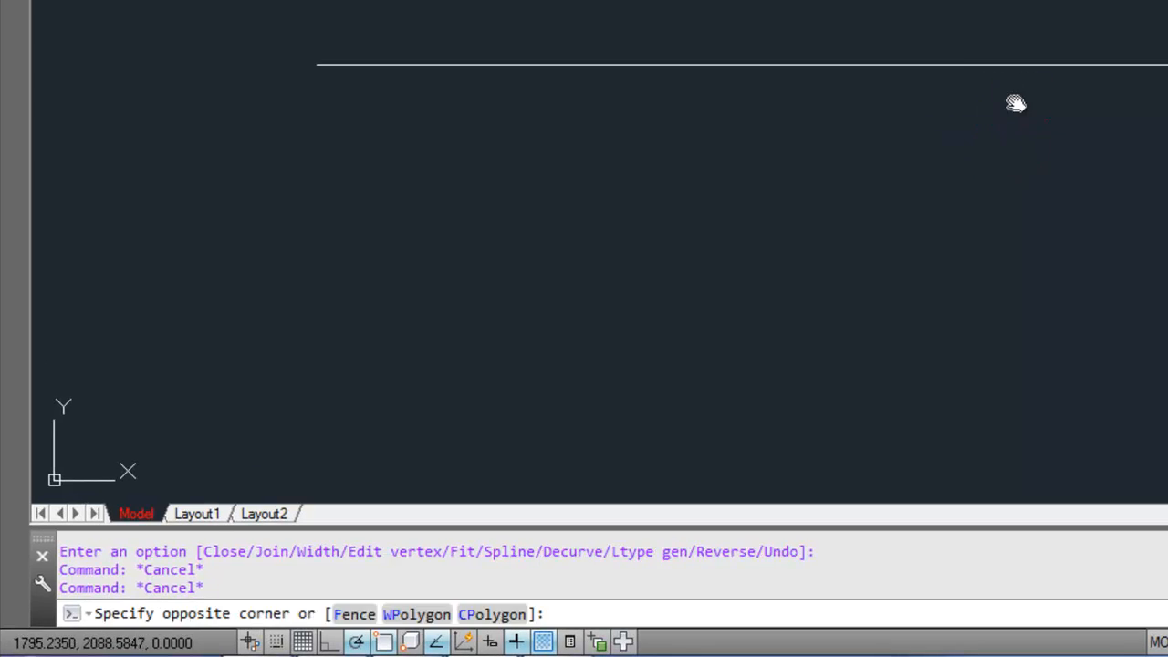
click(949, 59)
key(Delete)
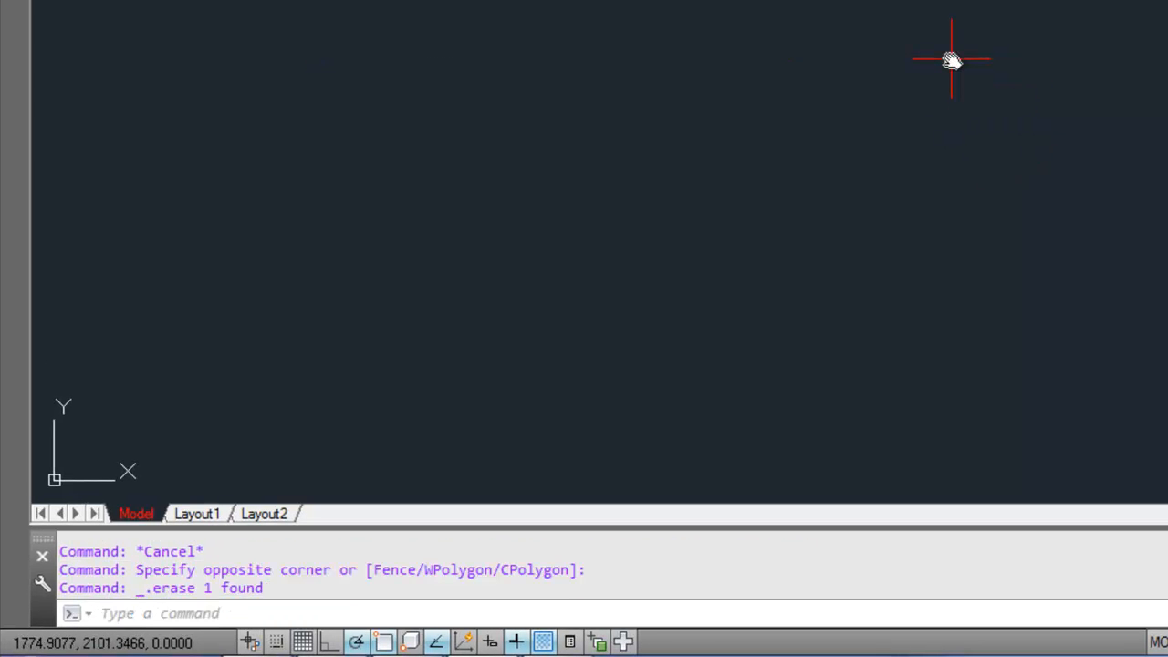
Step: Set the default polyline width to 10 with the PLINEWID system variable
text(PL)
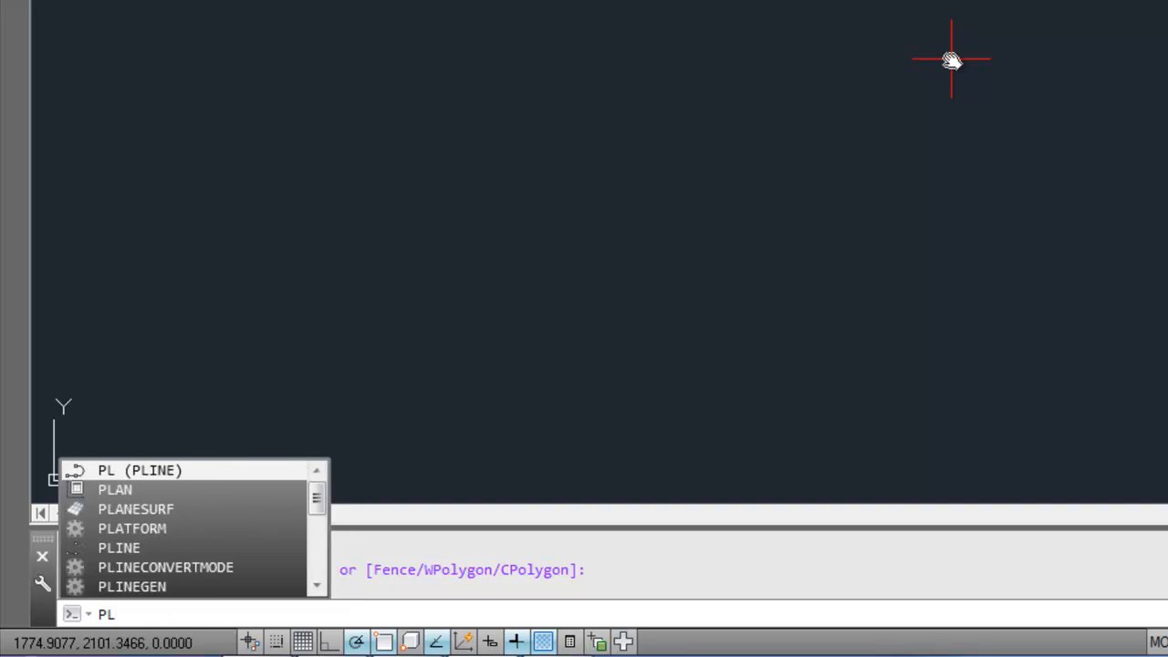
text(ine)
text(WID)
text(d)
key(Return)
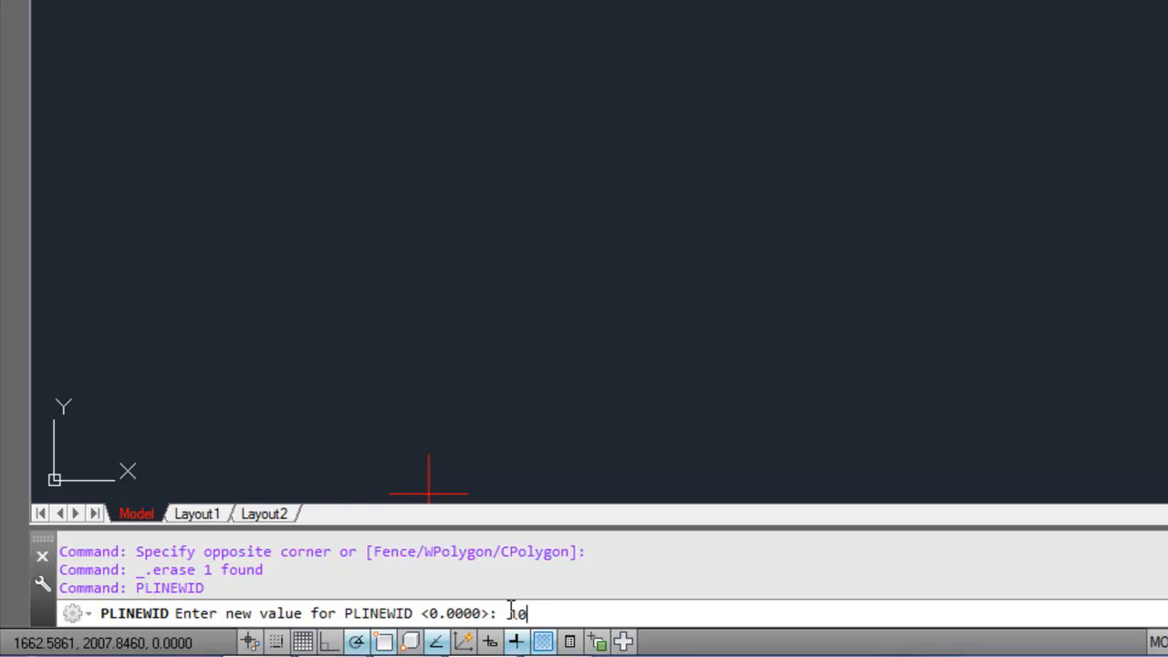
key(Return)
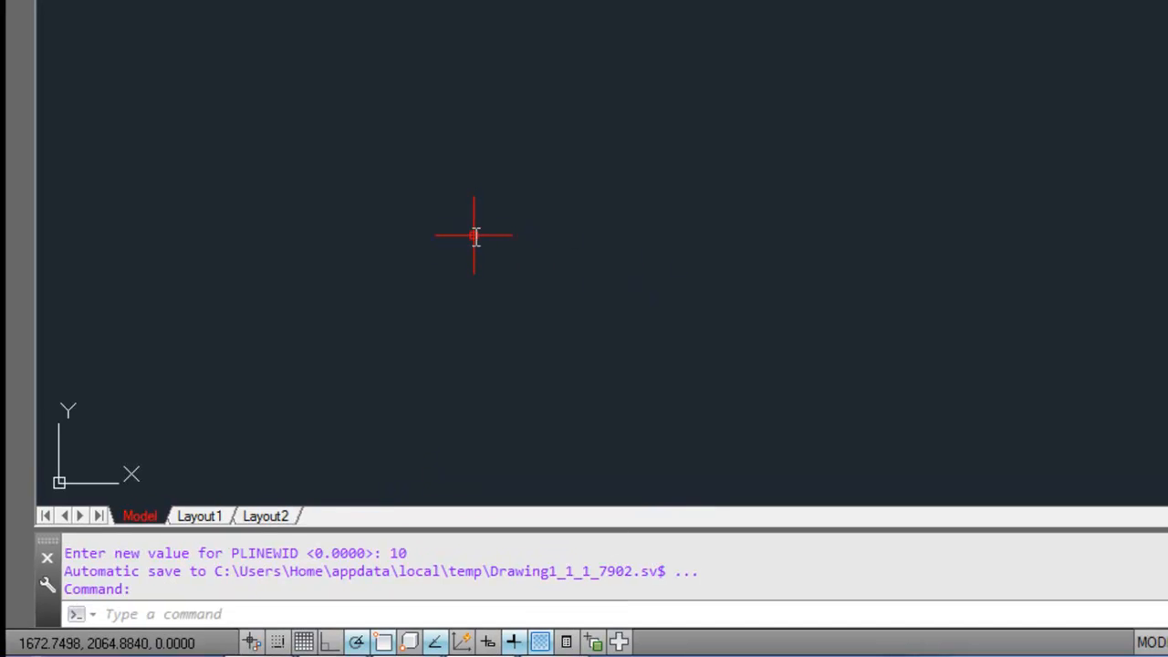
Step: Draw a horizontal polyline below the third one, with its ends aligned to the polylines above
text(pl)
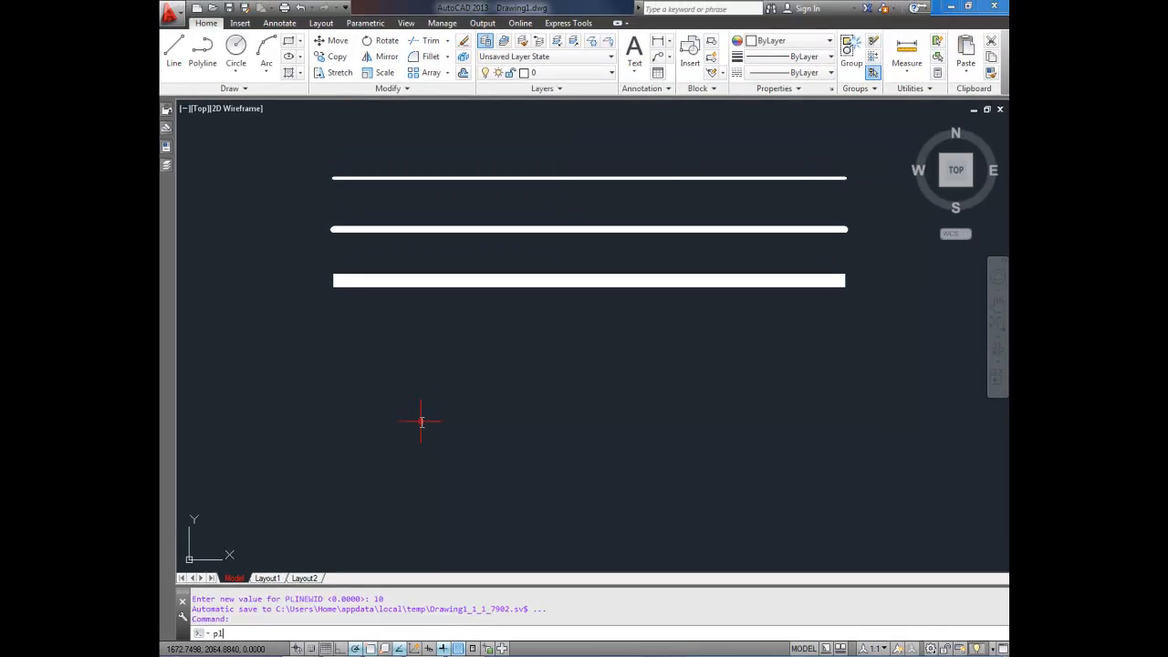
key(Return)
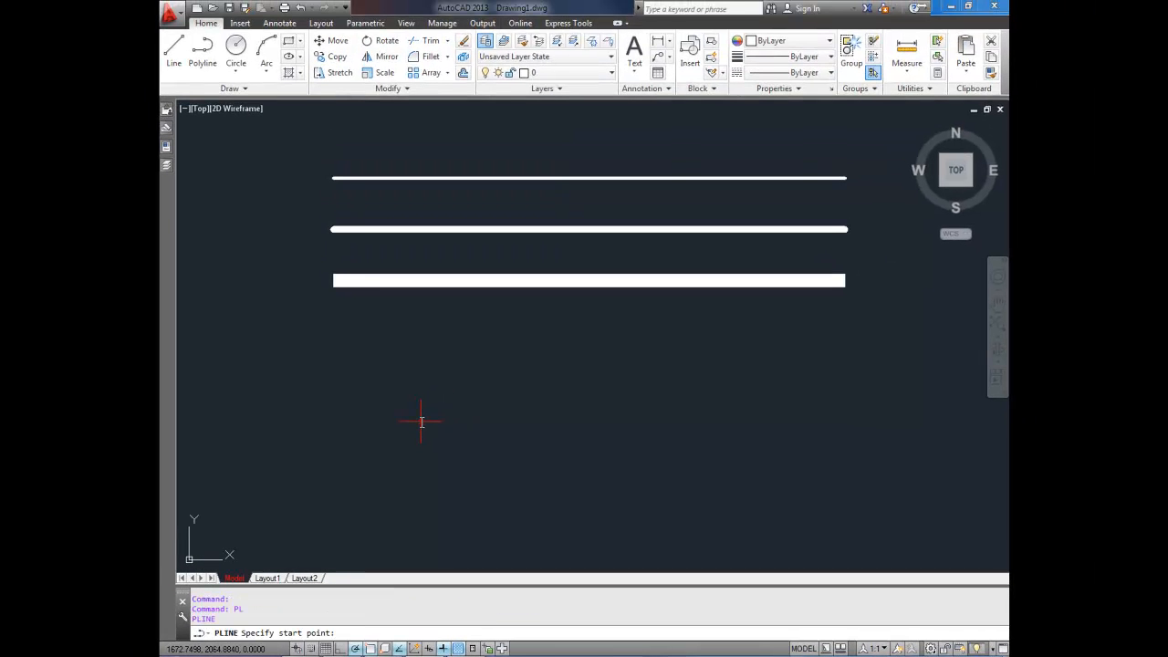
click(331, 330)
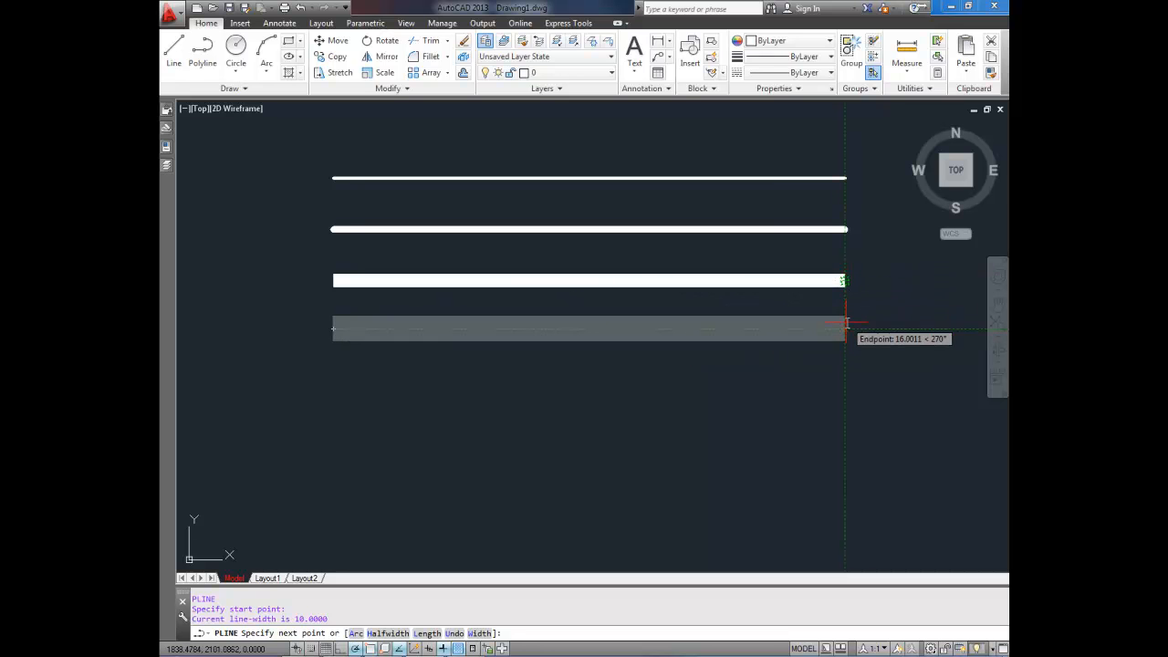
click(845, 326)
key(Return)
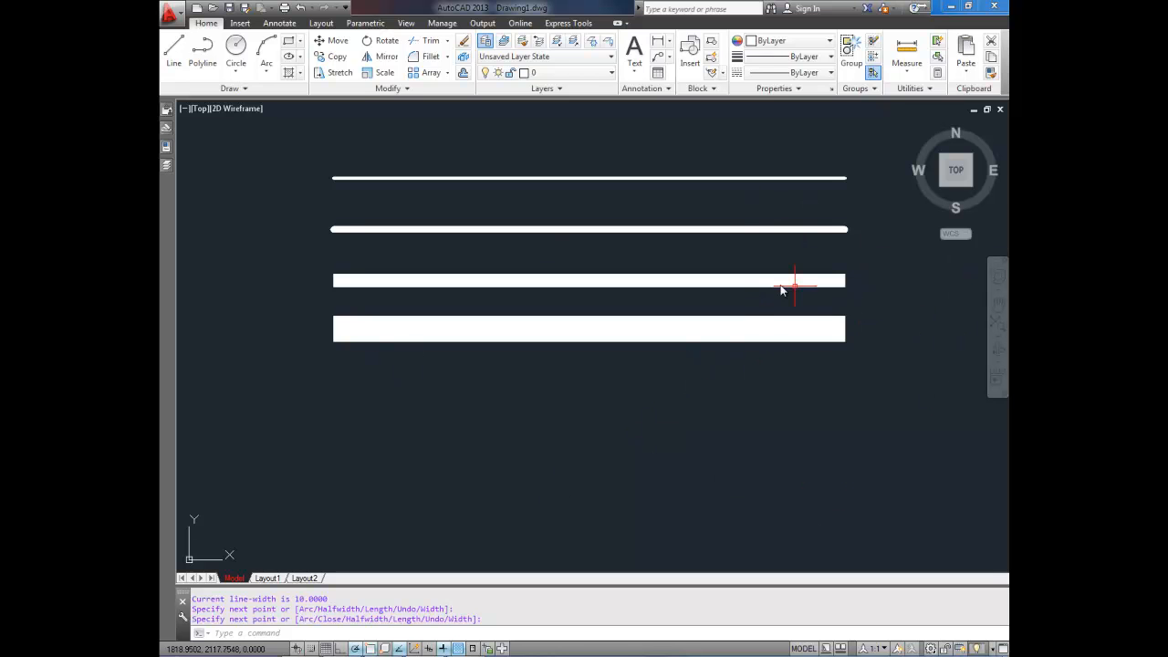
click(720, 352)
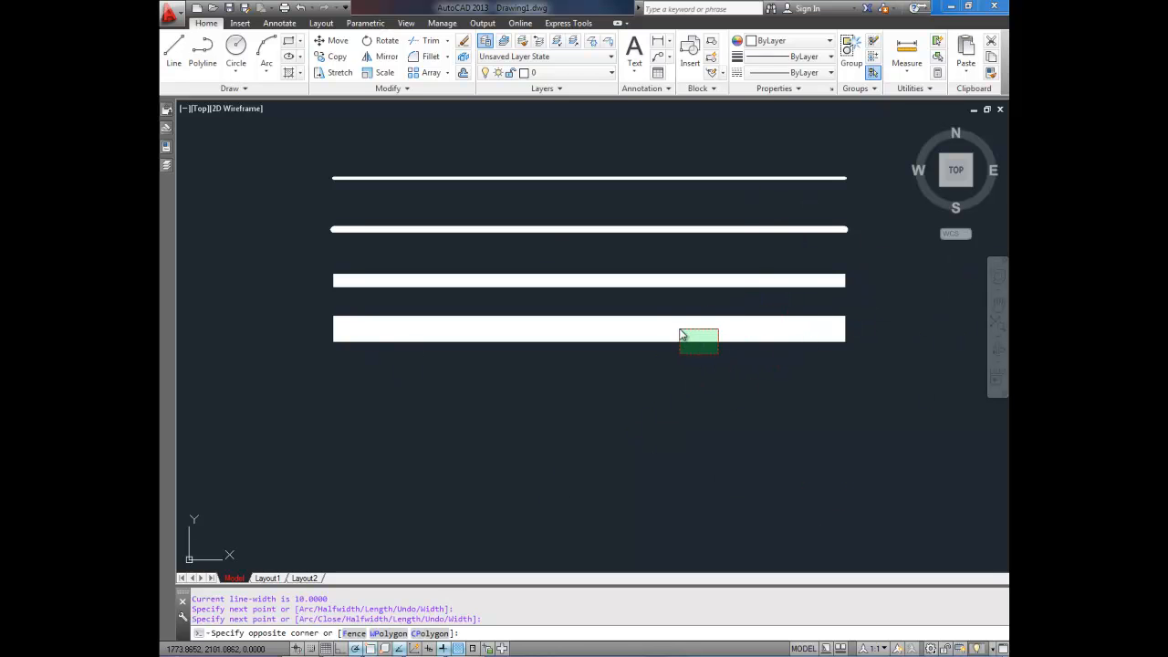
click(680, 321)
key(Escape)
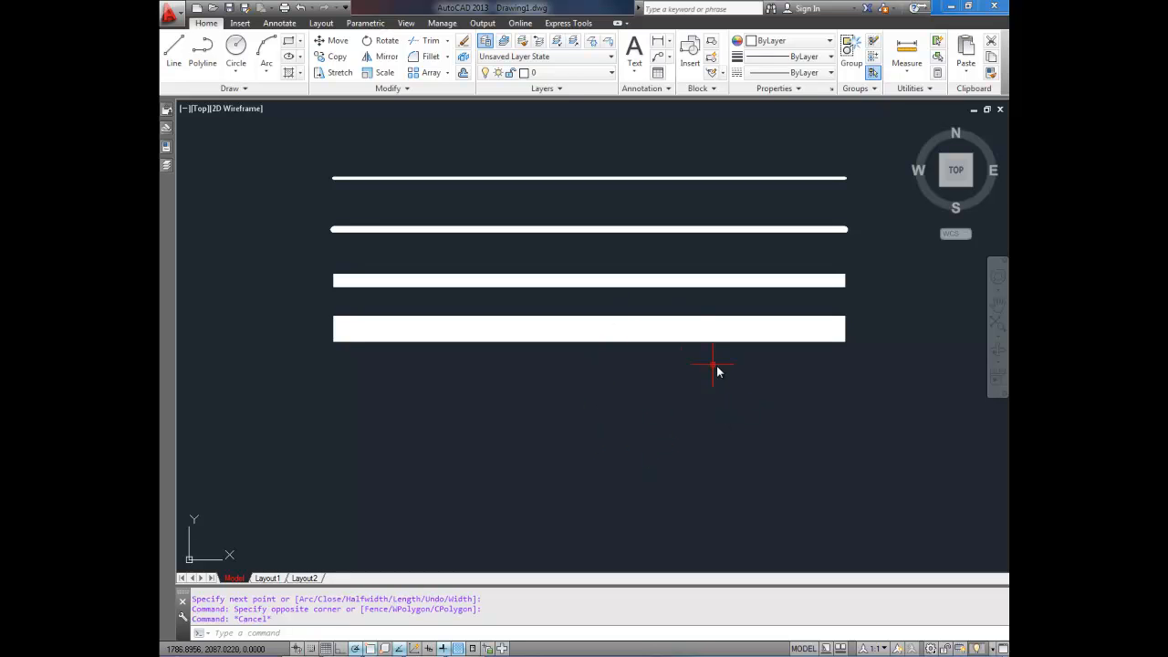
Step: Reset the default polyline width to 0 with the PLINEWID system variable
text(pline)
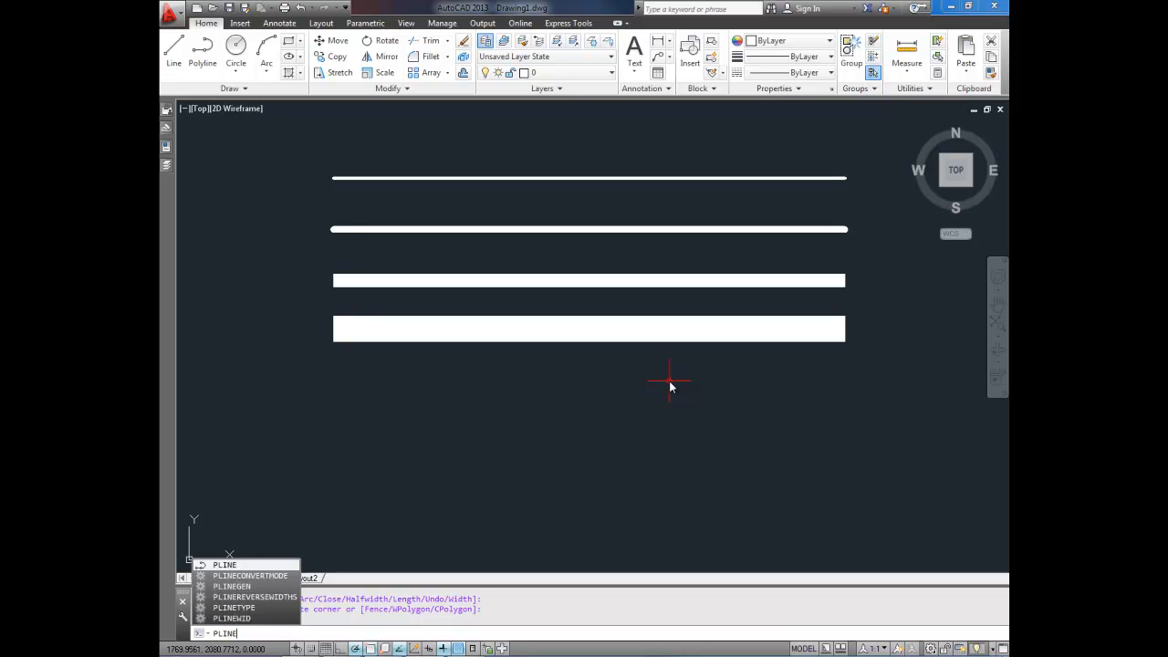
text(wid)
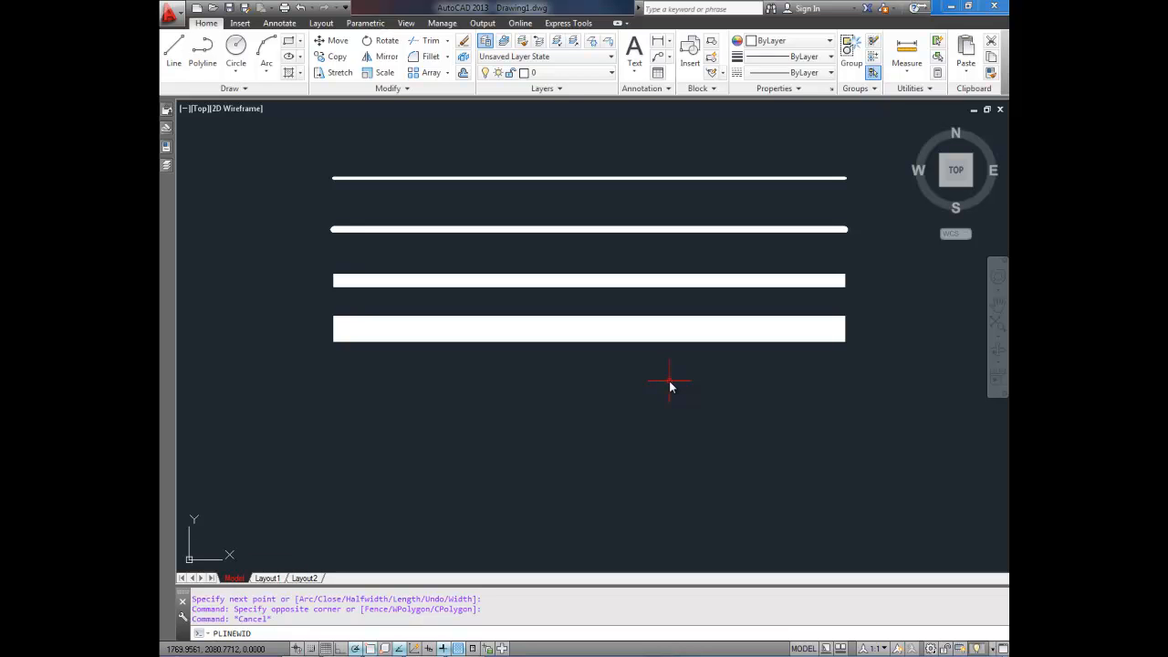
key(Return)
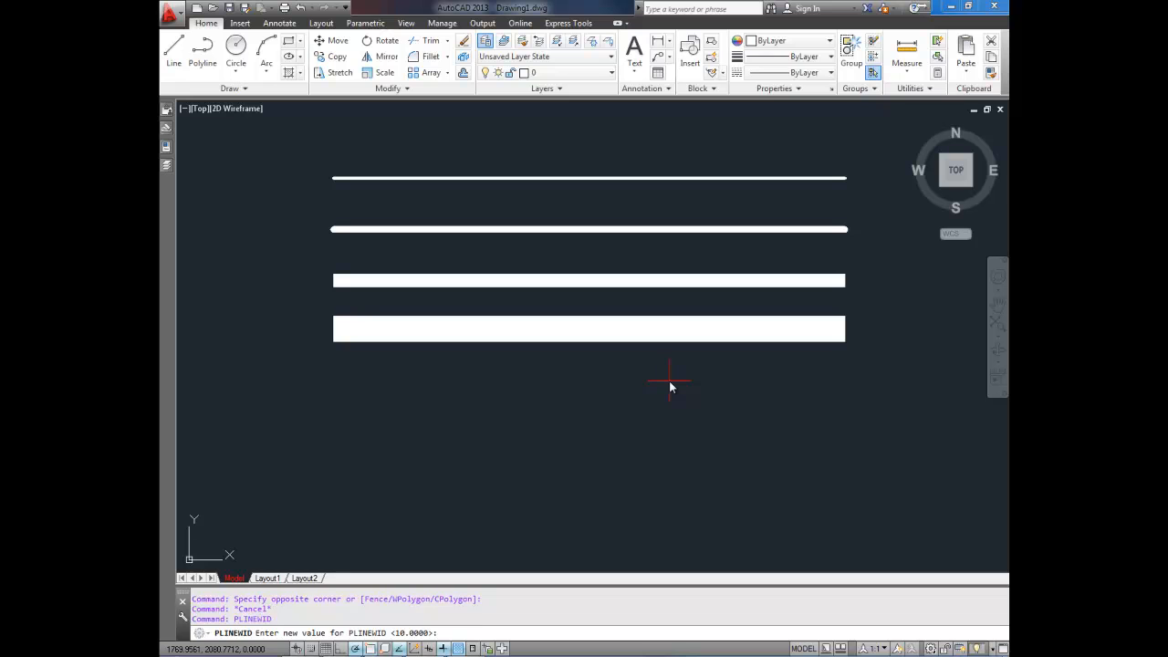
text(0)
key(Return)
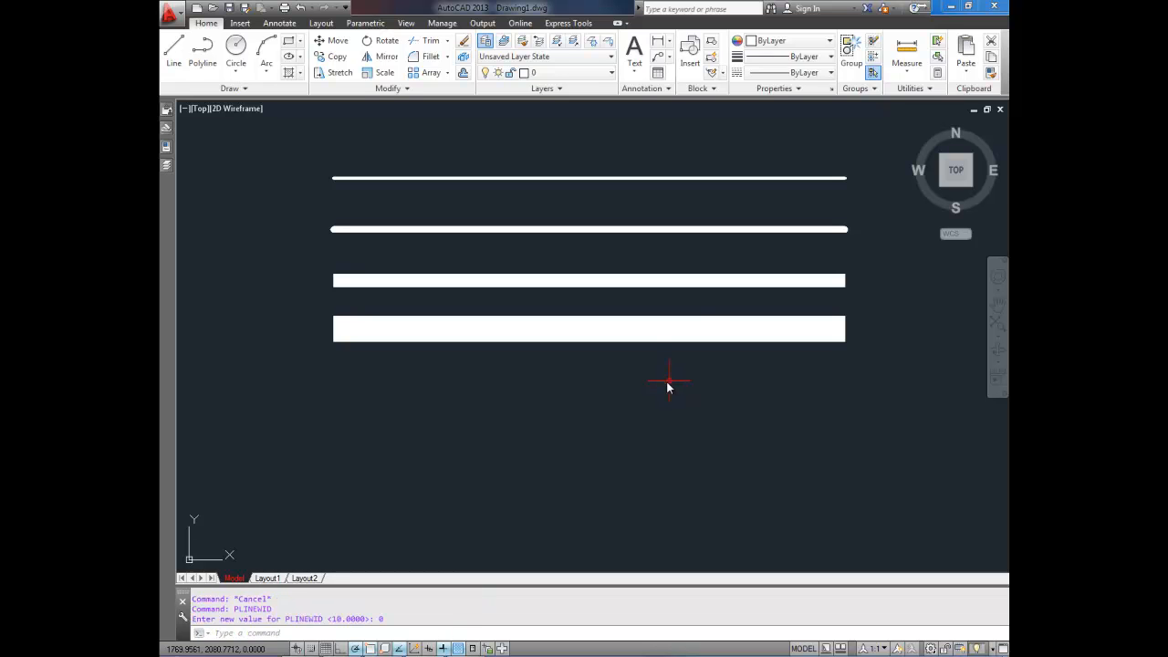
Step: Draw a horizontal polyline below the four existing ones, extending slightly past their ends on both sides
middle_drag(721, 405, 688, 414)
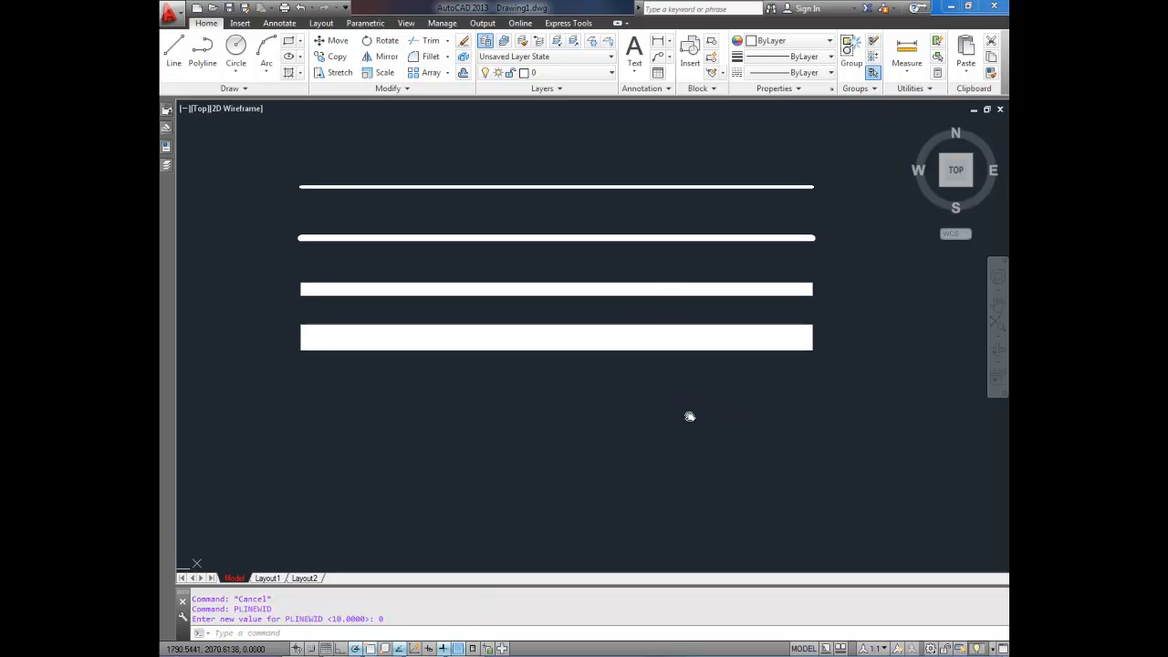
text(pl)
key(Return)
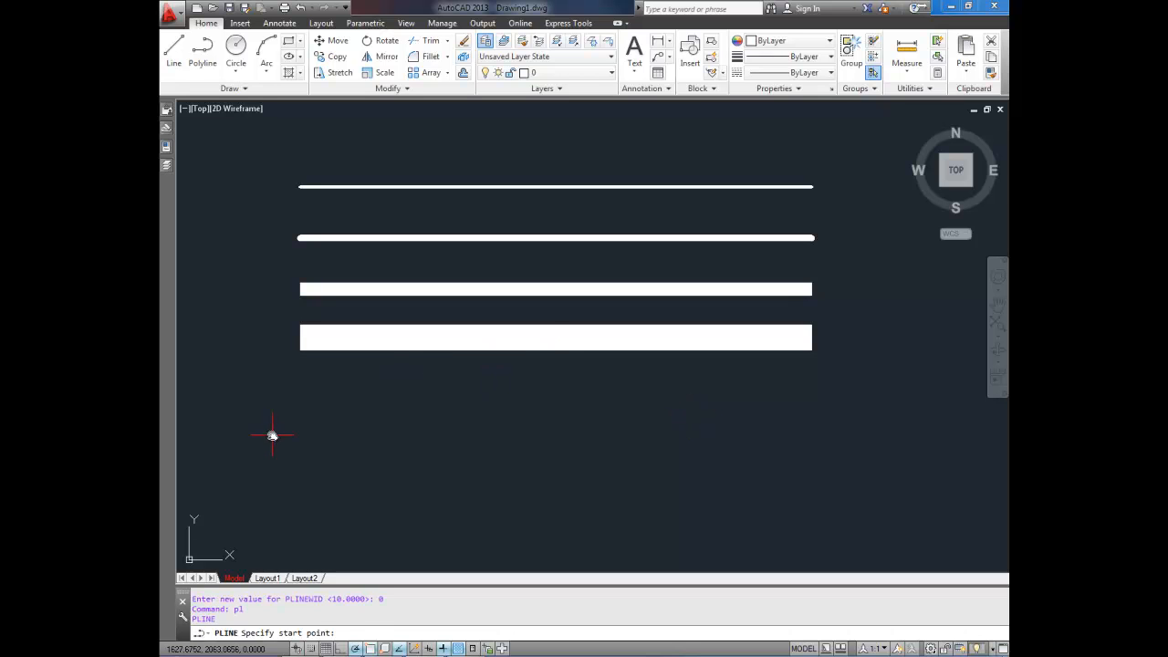
click(290, 396)
click(853, 396)
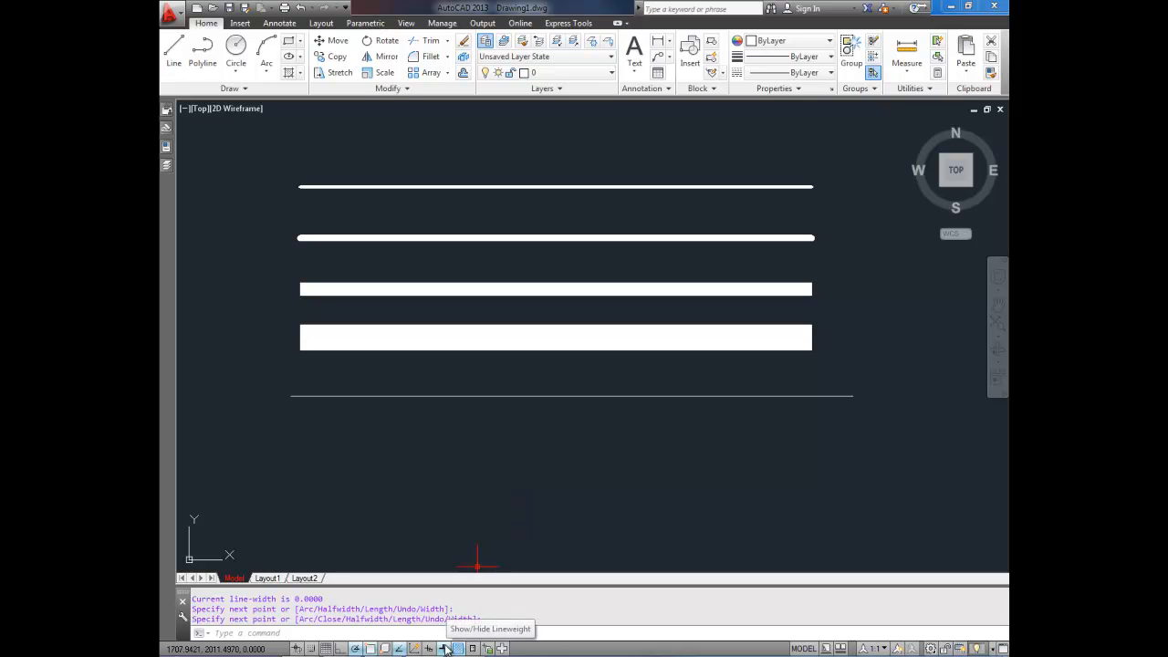
Step: Toggle the lineweight display off and on repeatedly to compare lineweight-based and width-based polylines, leaving it on
click(444, 649)
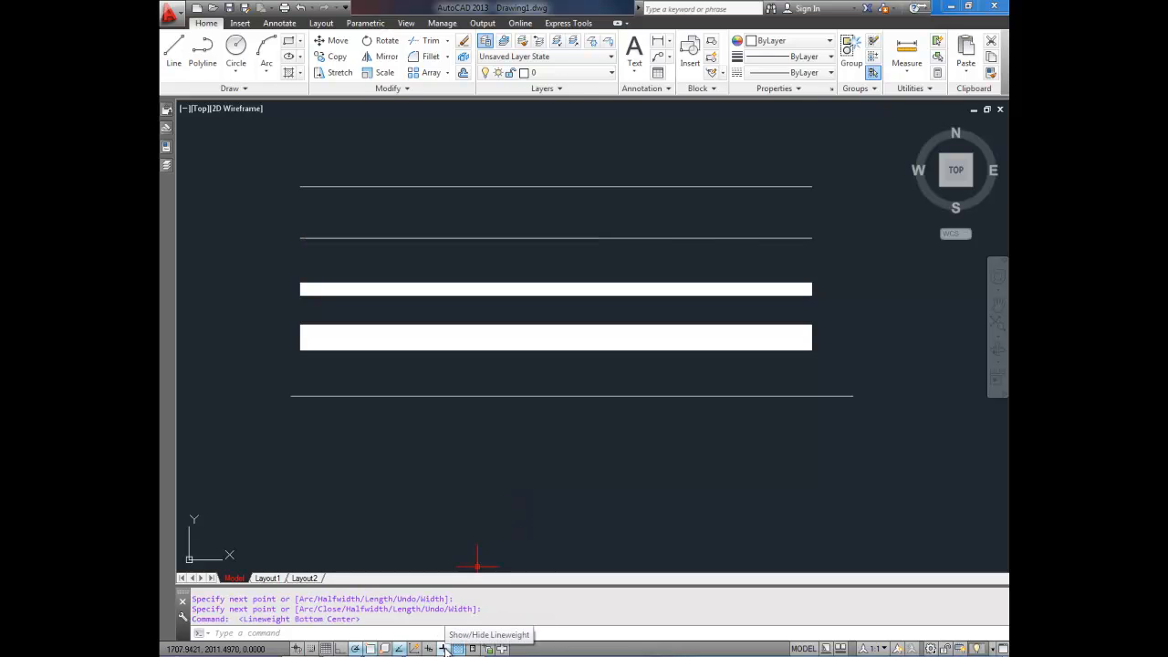
click(445, 649)
click(444, 649)
click(445, 649)
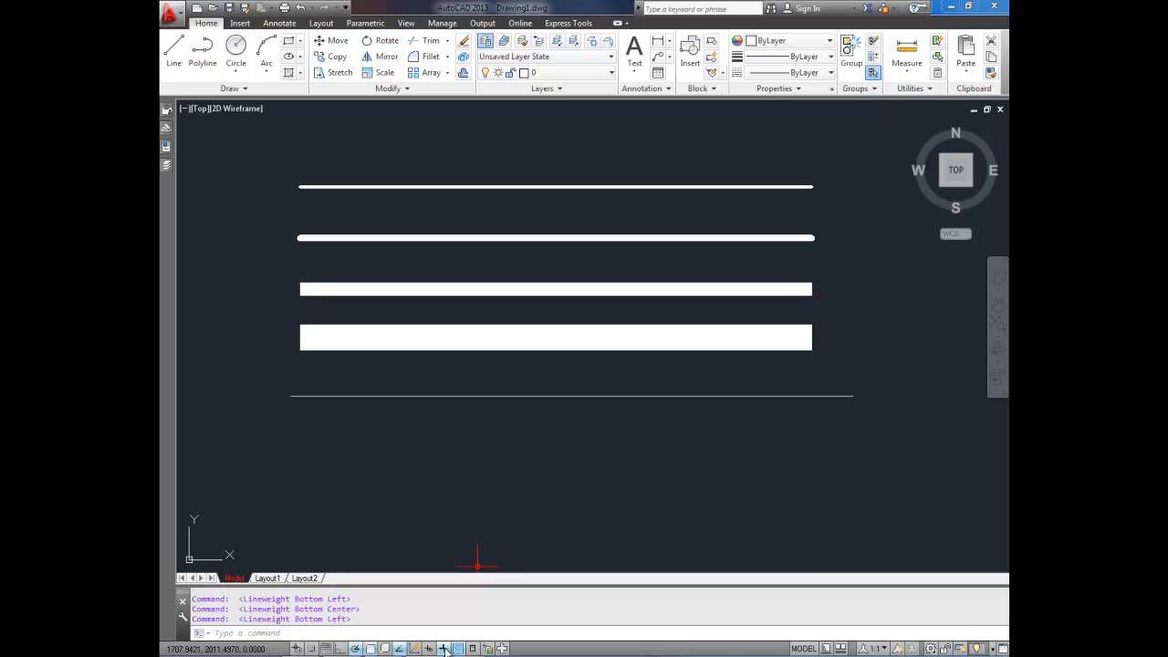
click(444, 649)
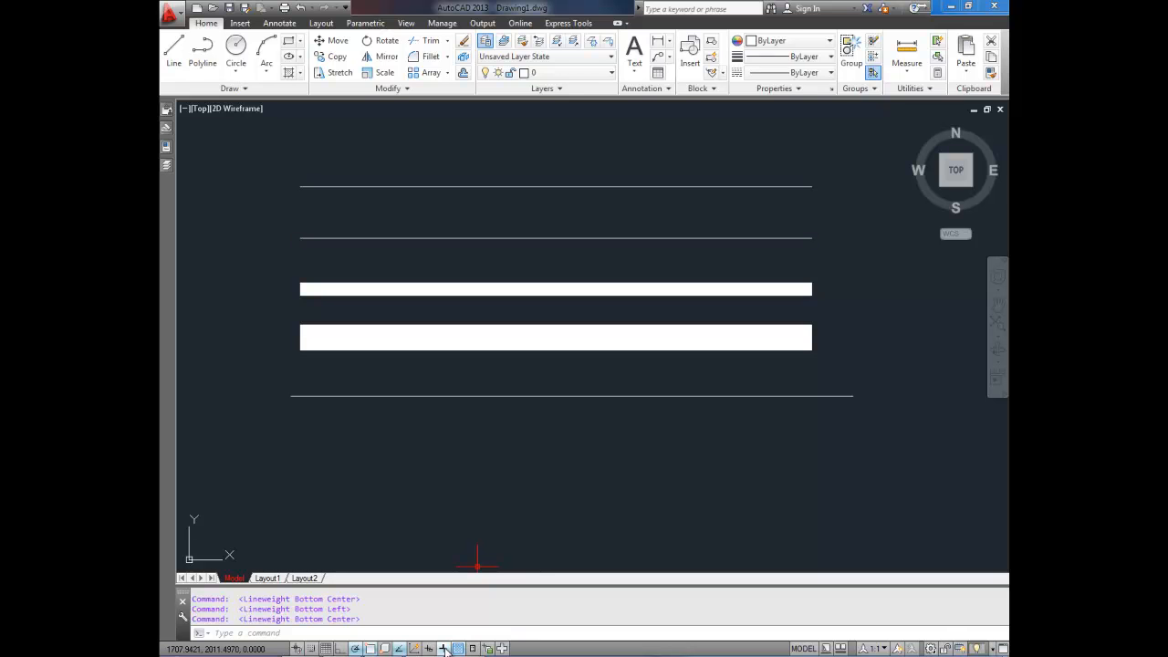
click(444, 649)
click(444, 649)
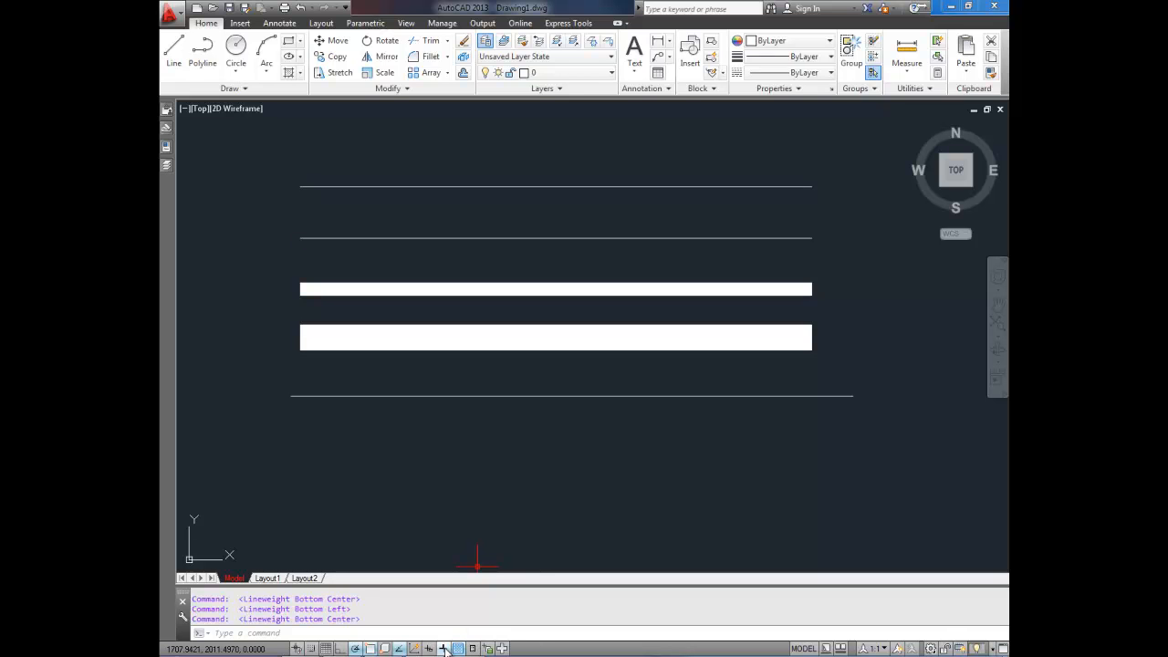
click(633, 469)
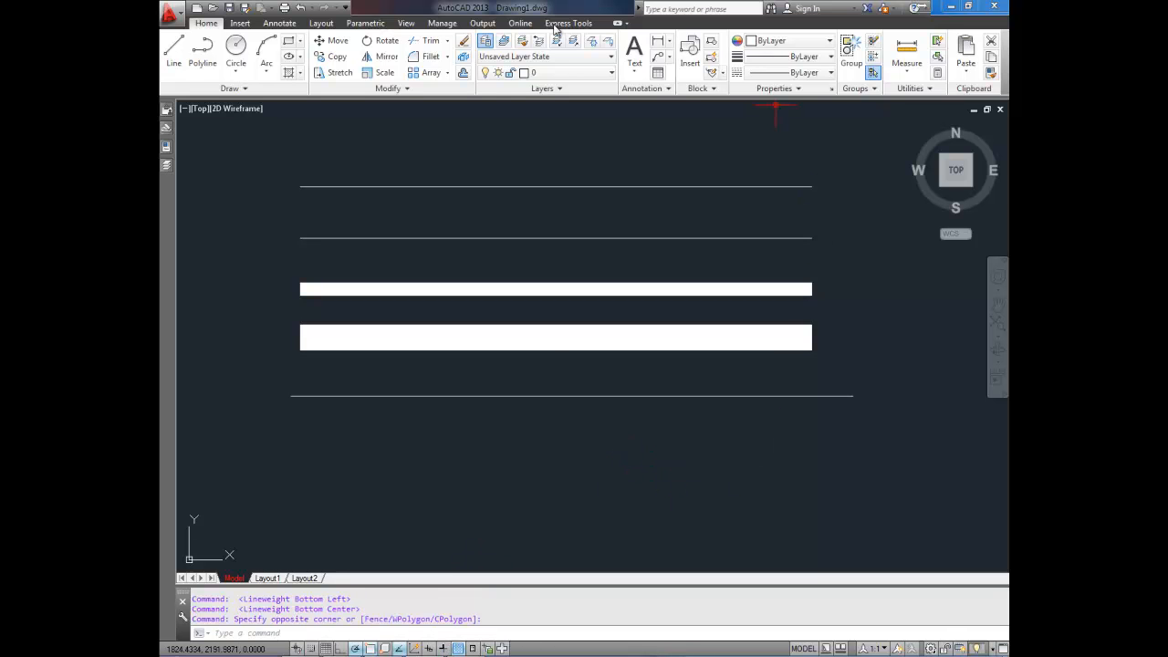
click(442, 649)
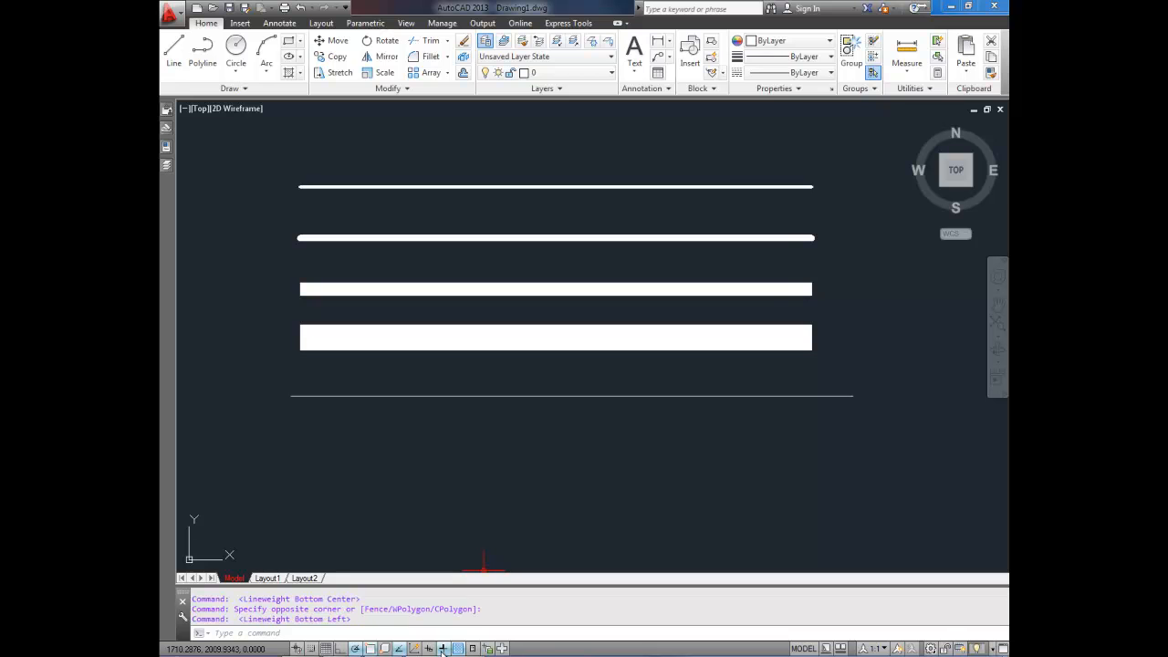
Step: Select the two width-based polylines and the two lineweight-based ones in turn to compare them, clearing each selection
mouse_move(803, 251)
middle_down()
mouse_move(767, 226)
mouse_move(903, 268)
middle_up()
click(847, 387)
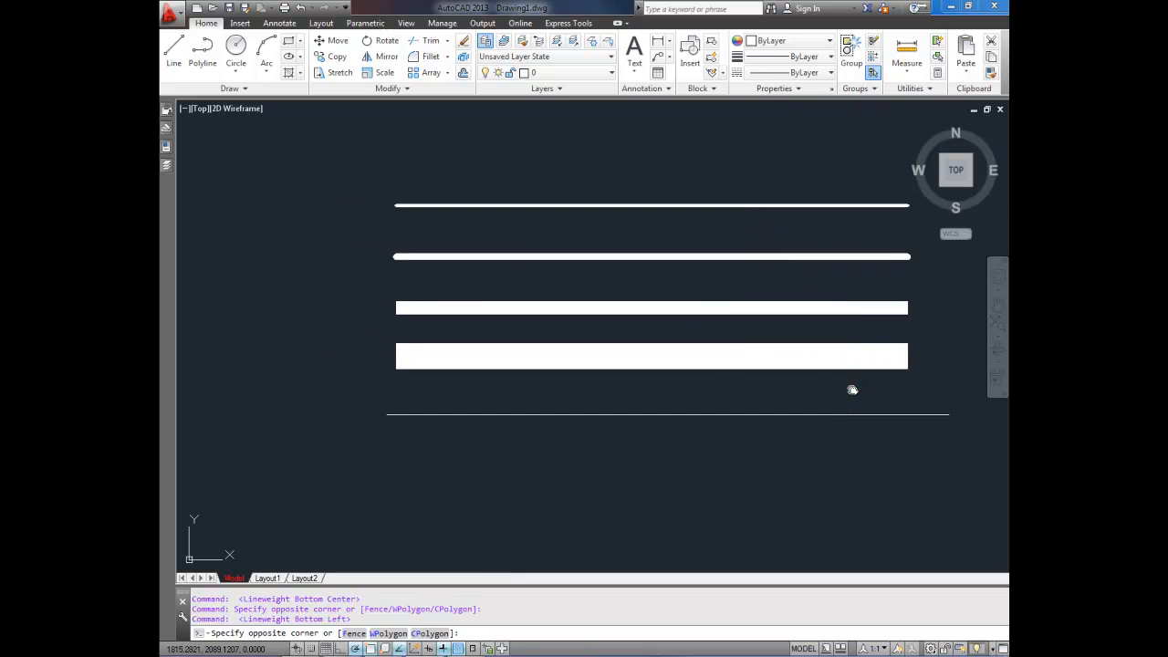
click(730, 315)
key(Escape)
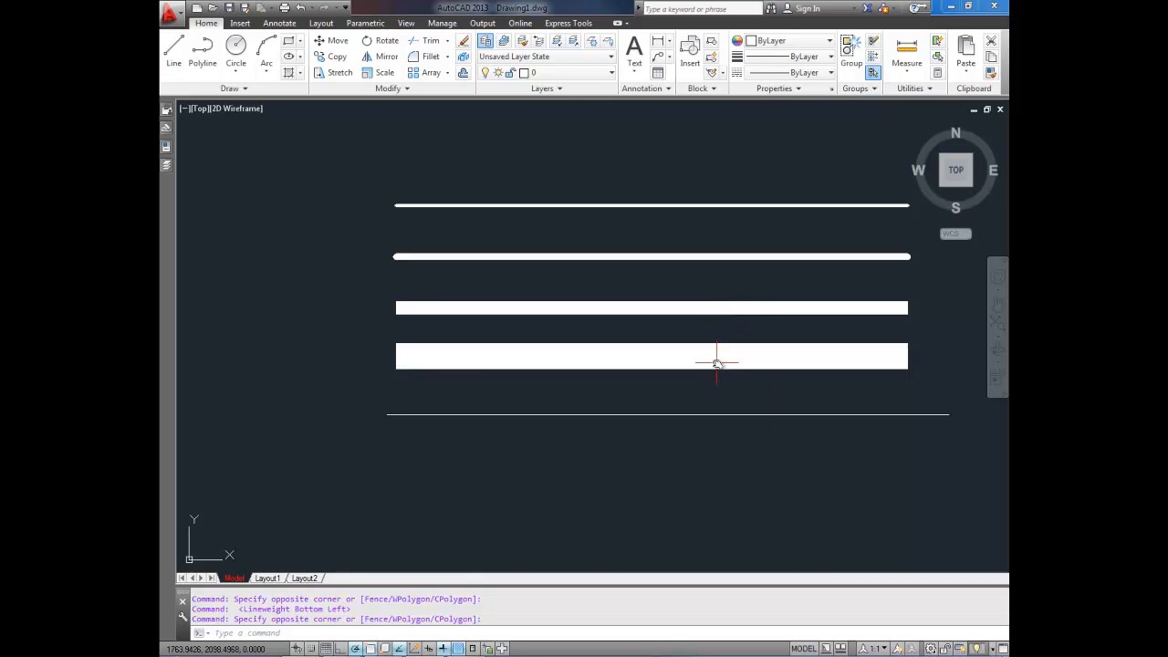
click(752, 265)
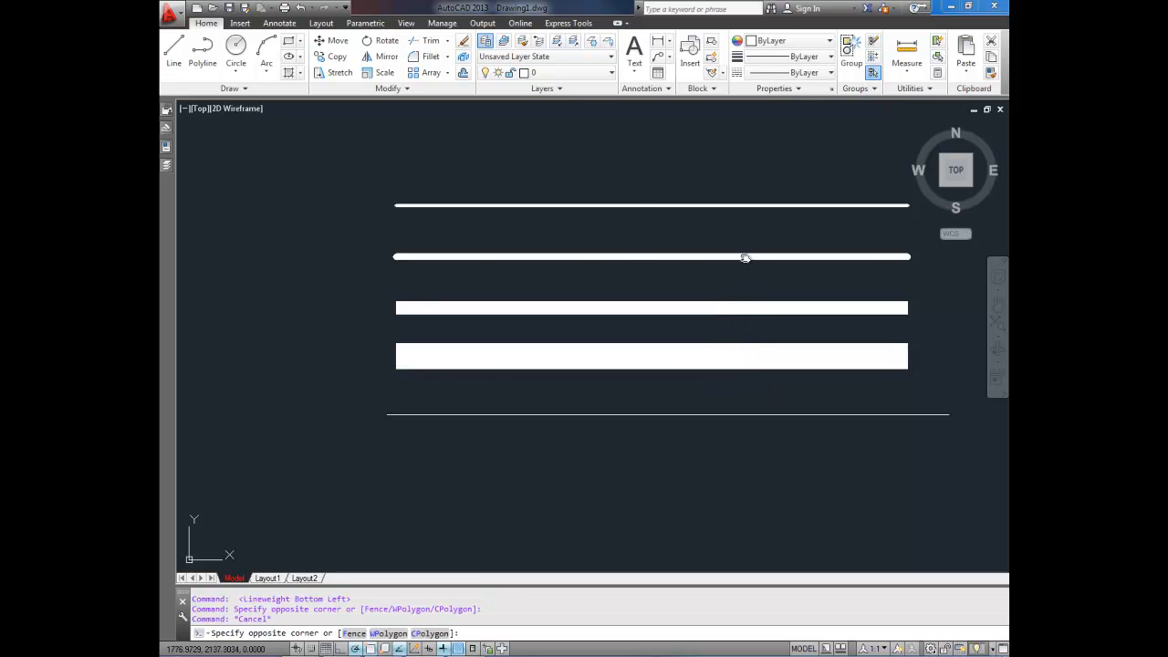
click(665, 173)
key(Escape)
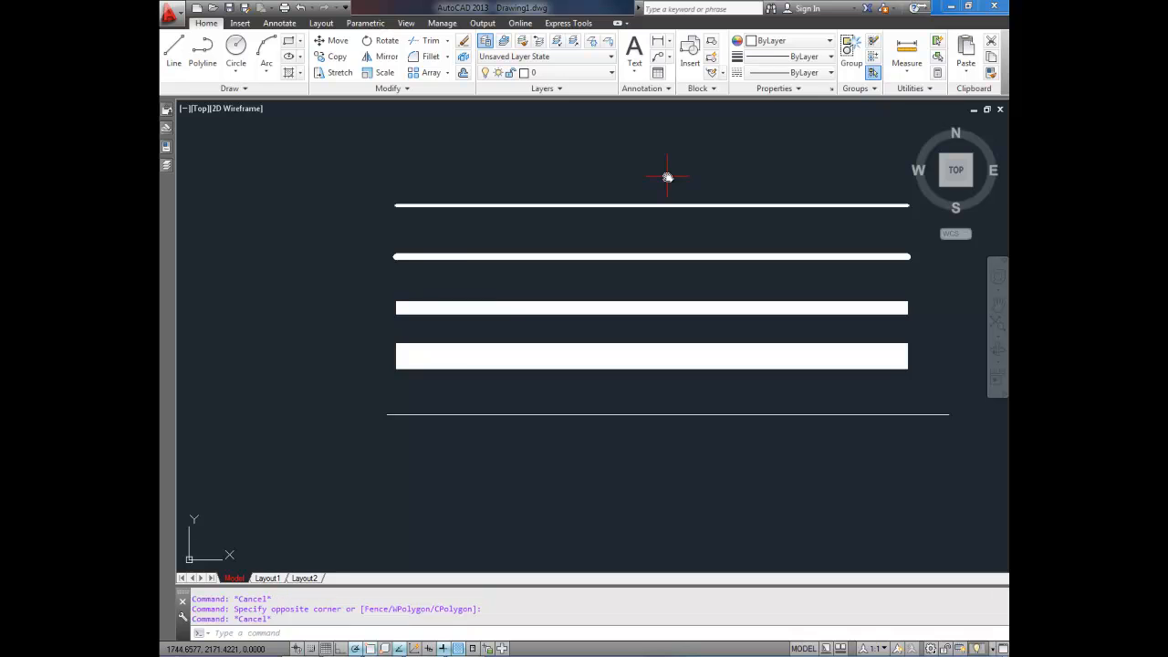
middle_drag(677, 269, 597, 295)
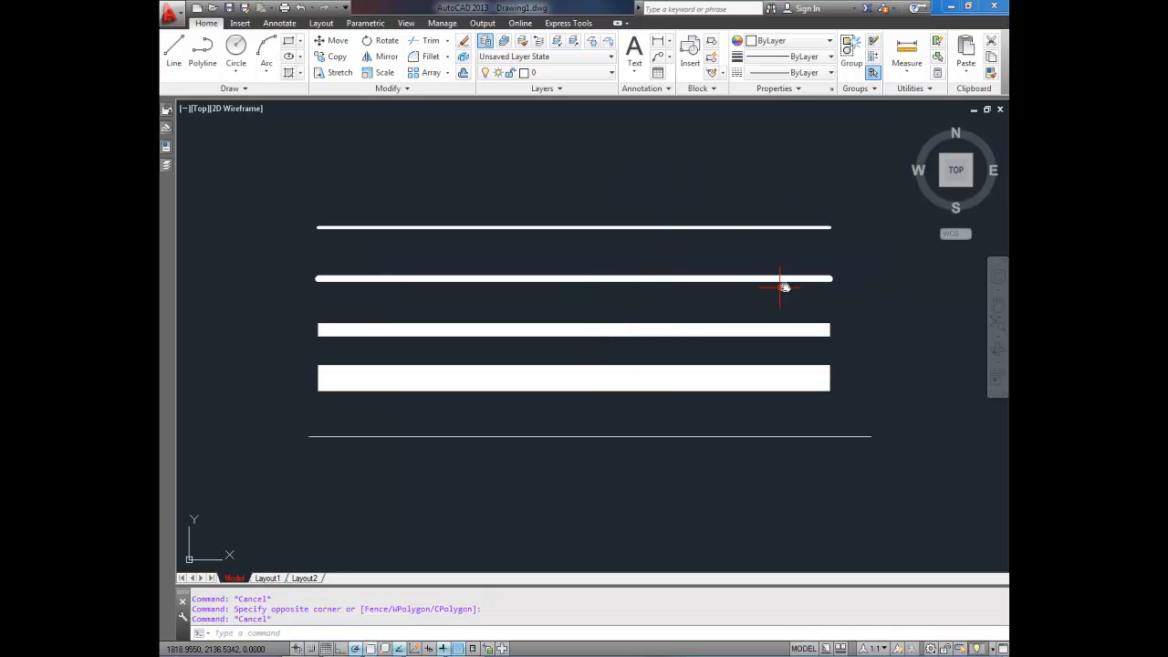
Step: Switch to Layout2 and reposition the polylines inside its viewport, returning to paper space
click(313, 579)
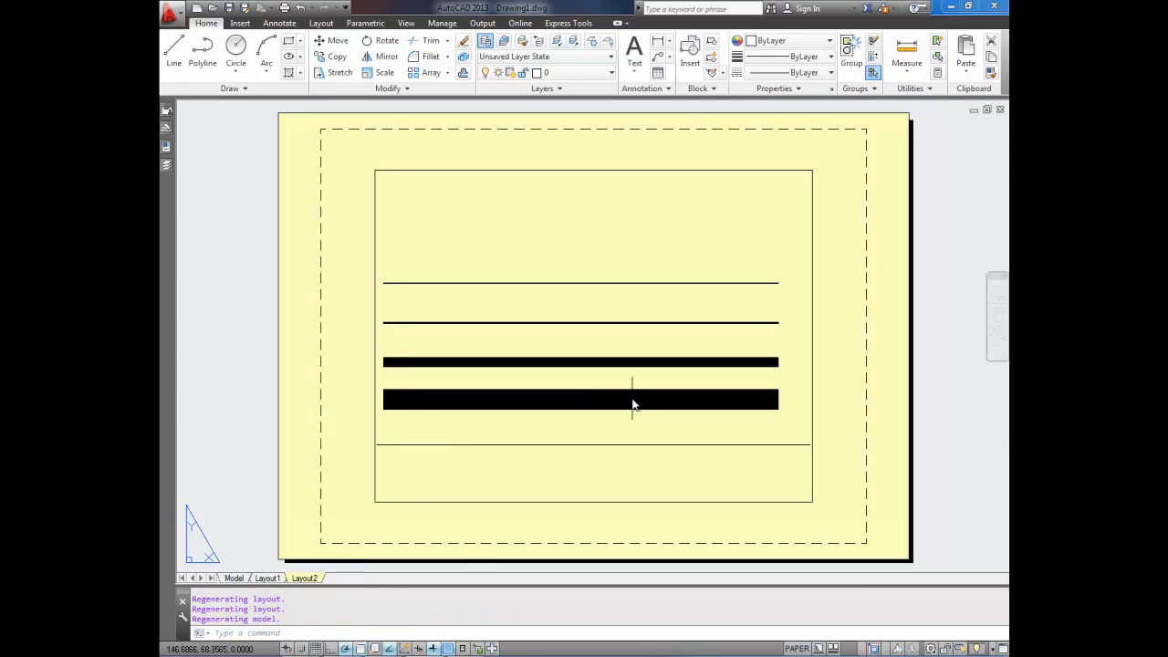
scroll(633, 415, down, 2)
scroll(644, 404, up, 3)
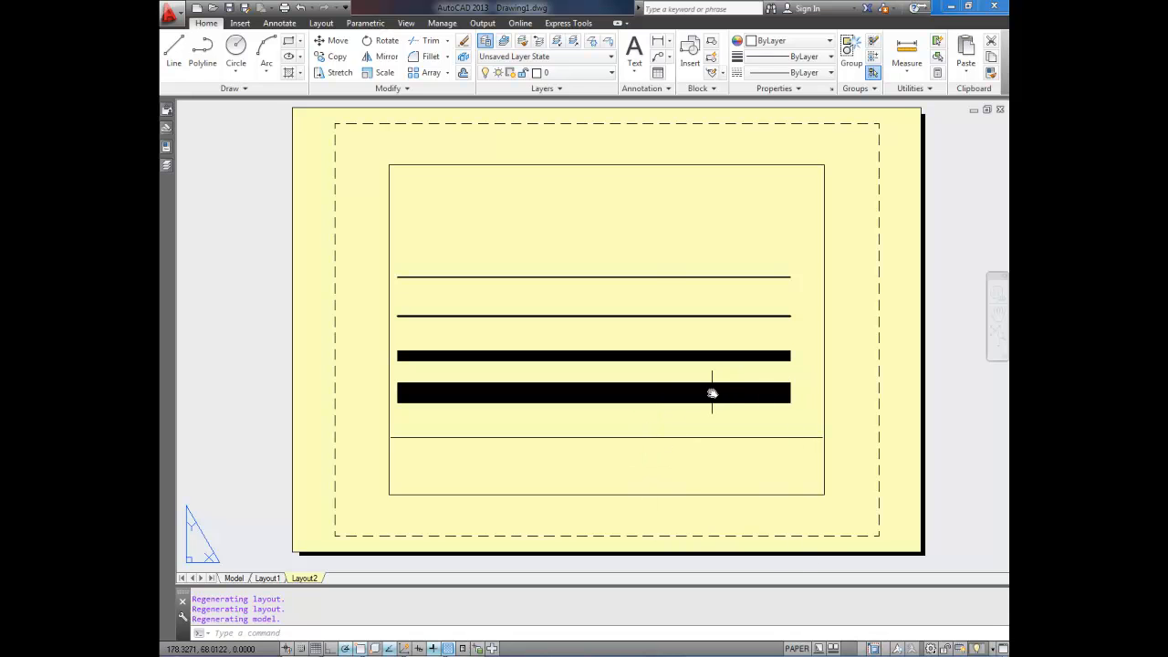
double_click(683, 470)
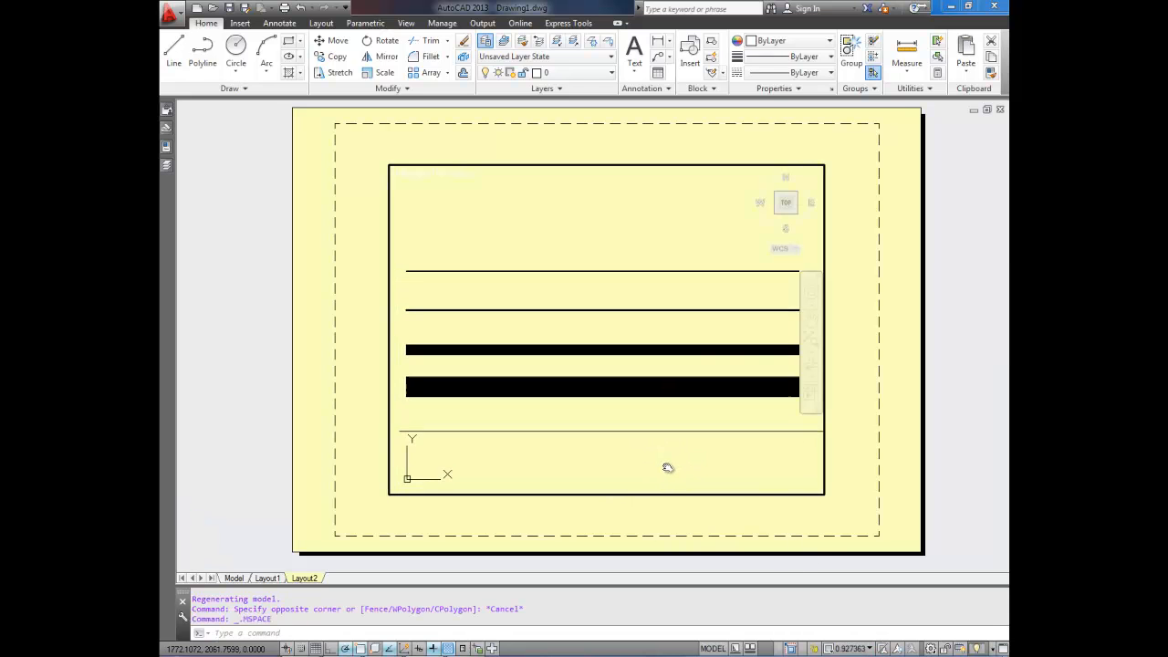
double_click(834, 466)
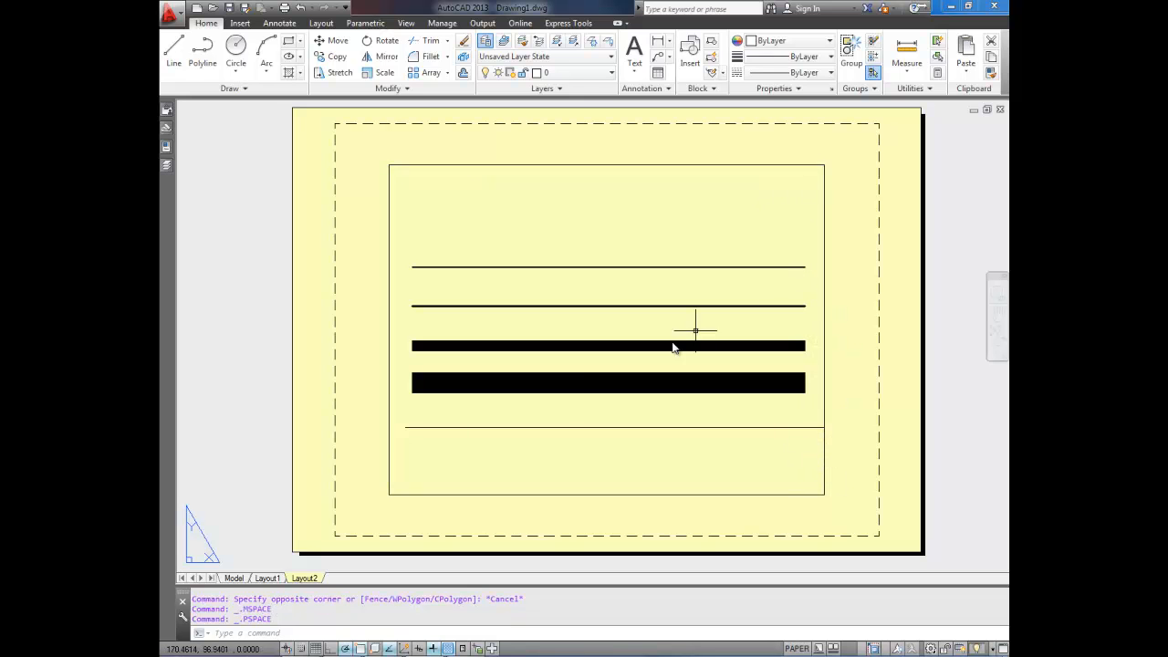